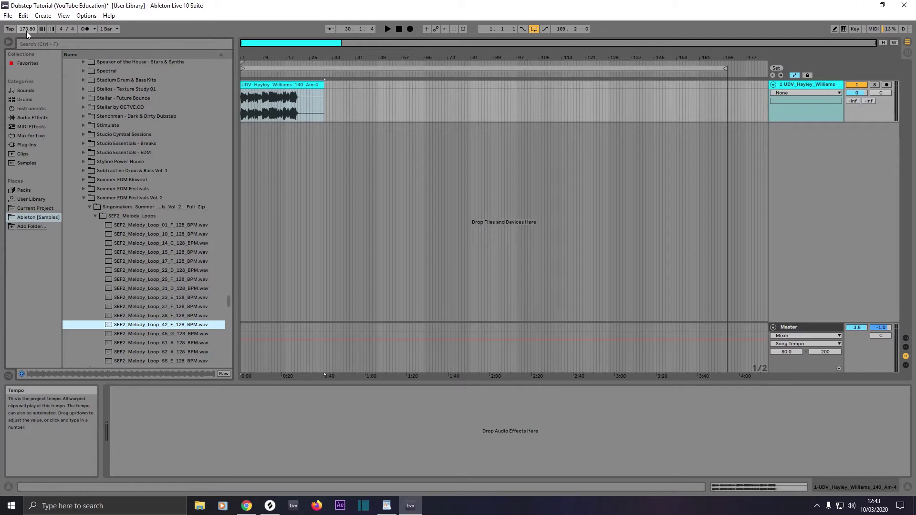
Play the vocal clip from its start against the project tempo, stopping after about four bars.
left_click(26, 30)
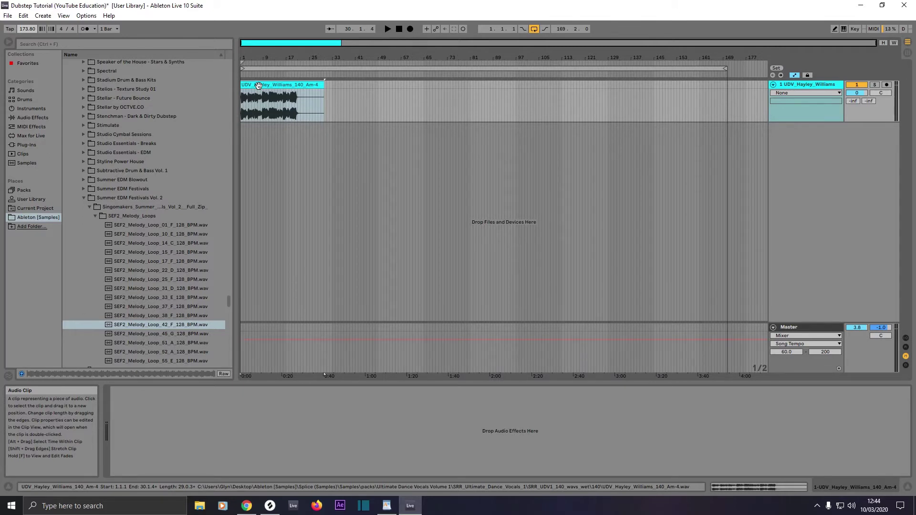
key("space")
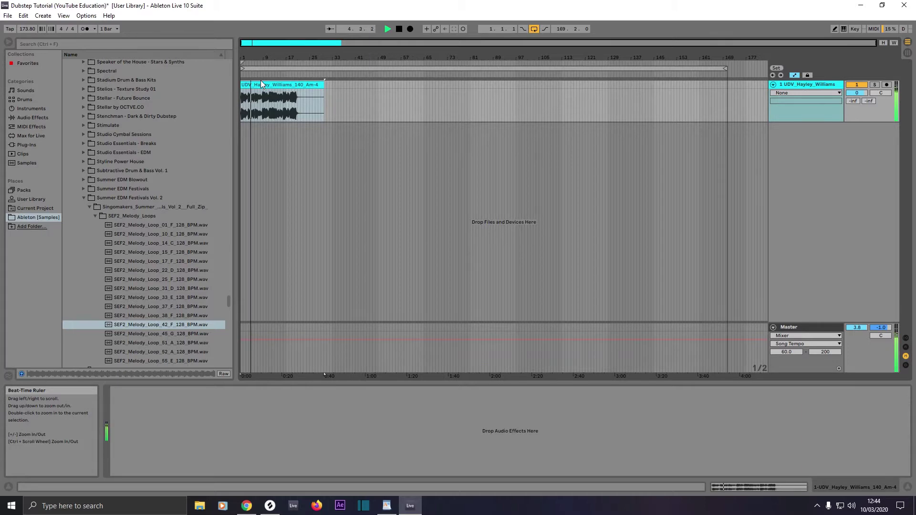
key("space")
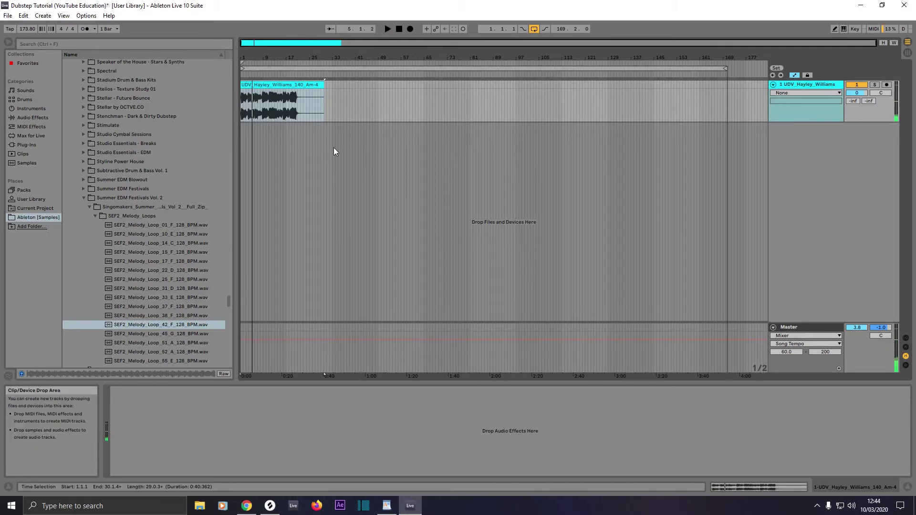
Switch the vocal clip's Warp off and on again to match the project tempo, and set its warp mode to Complex Pro.
left_click(749, 487)
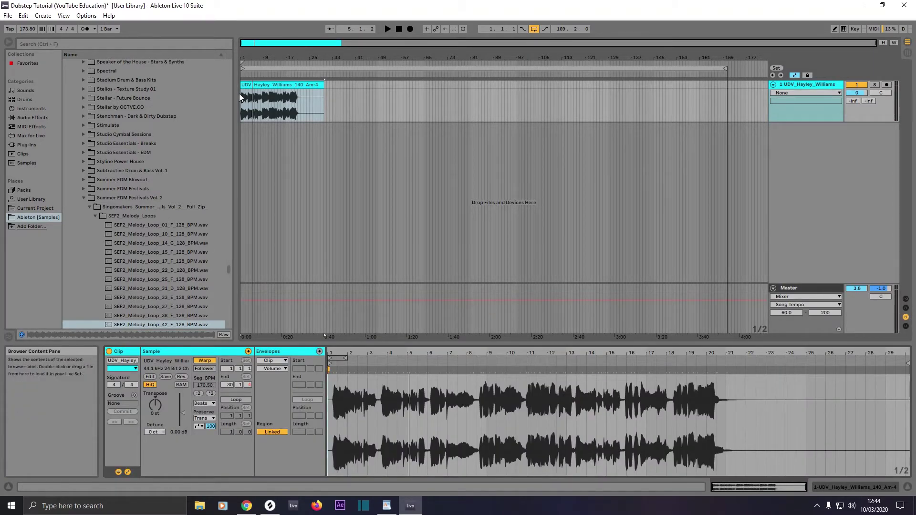
left_click(204, 361)
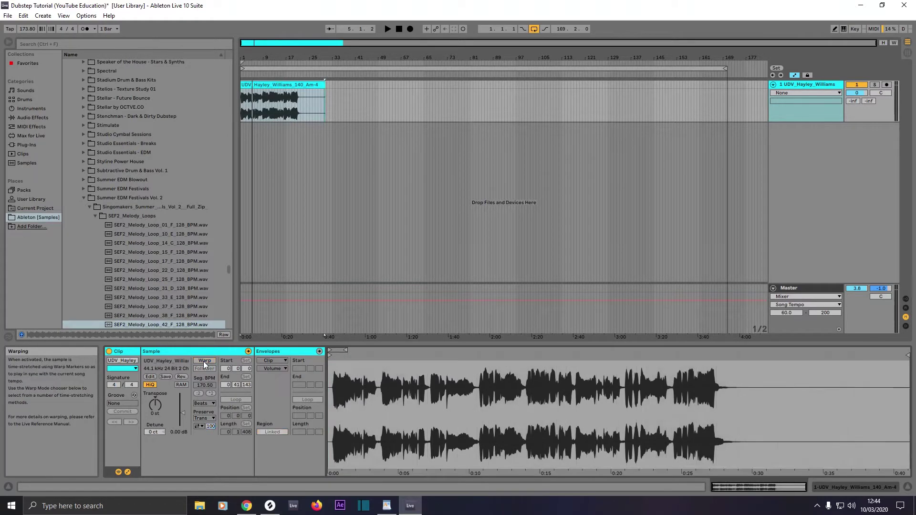
left_click(203, 361)
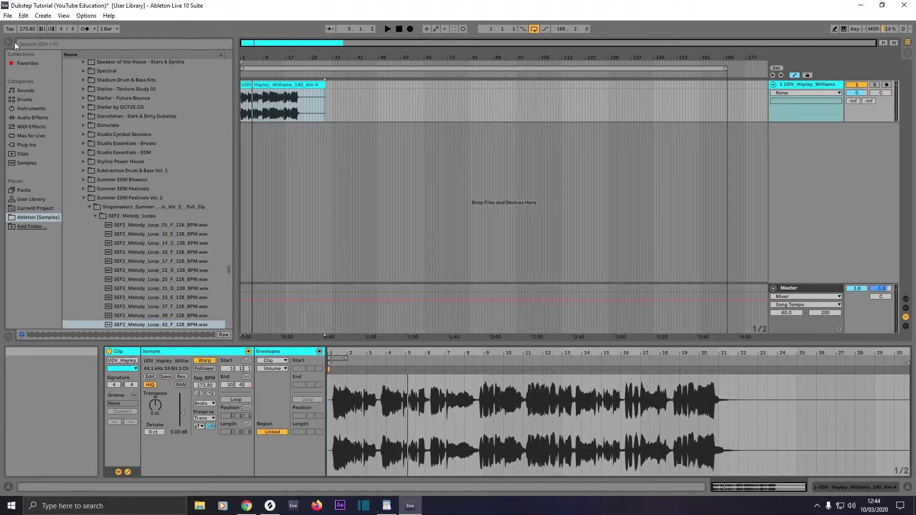
left_click(203, 403)
left_click(206, 446)
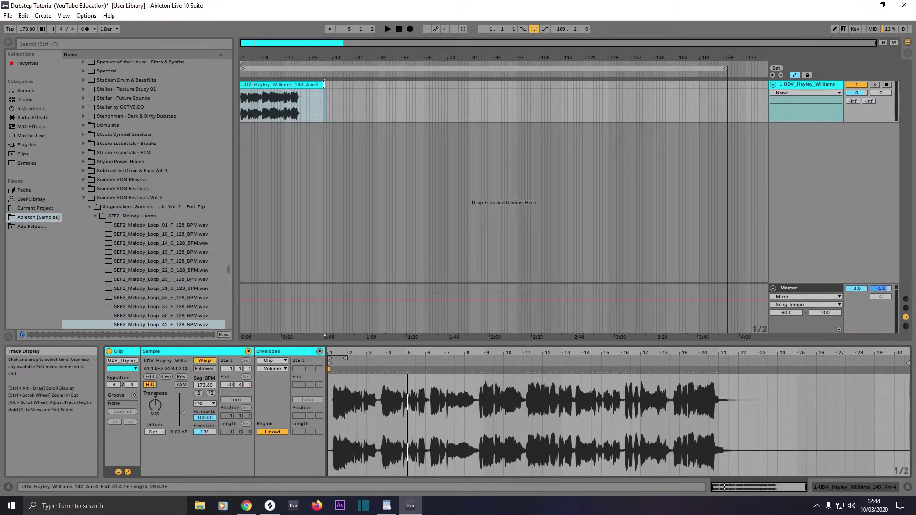
Trim the silent tail off the vocal clip and move it to run from bar 13 to bar 33.
left_click_drag(324, 84, 301, 84)
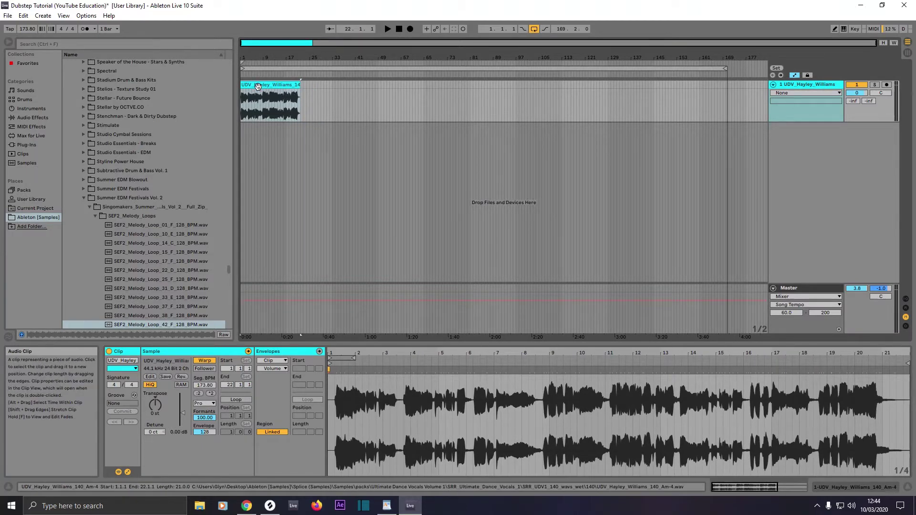
left_click_drag(258, 86, 293, 87)
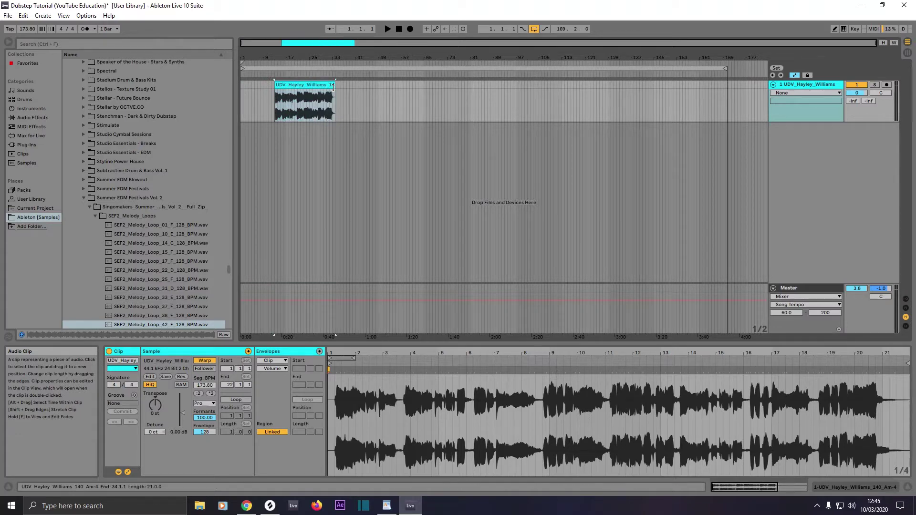
left_click_drag(333, 87, 332, 88)
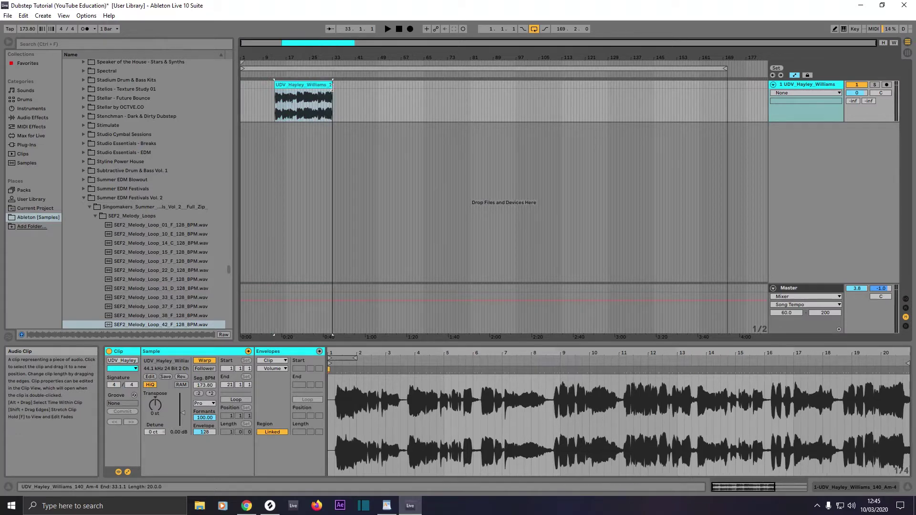
Copy the vocal's opening section in front of the clip at 5.3.1, and a shorter opening piece before that at bar 3.
left_click(296, 104)
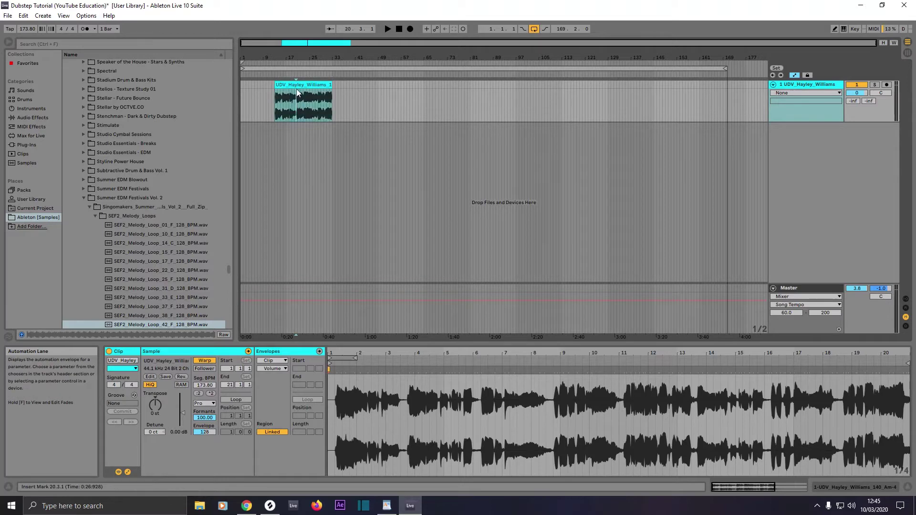
left_click_drag(296, 89, 258, 86)
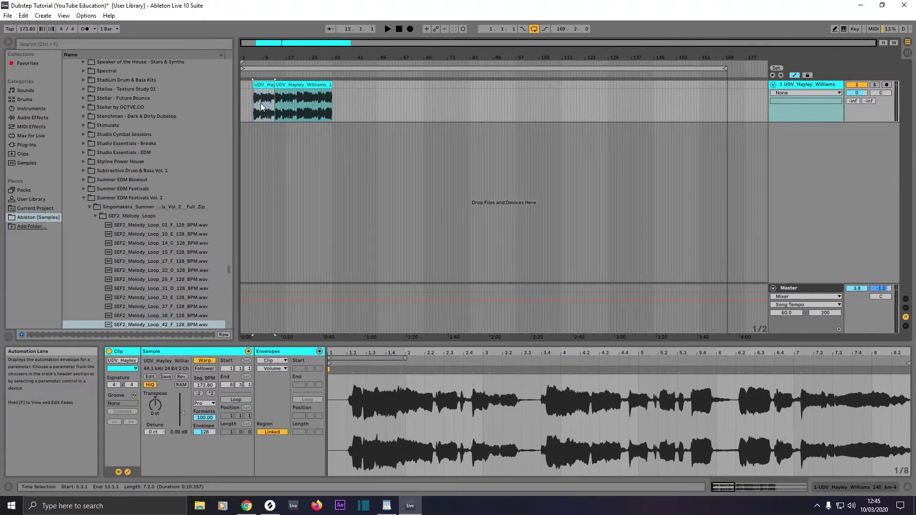
left_click(260, 102)
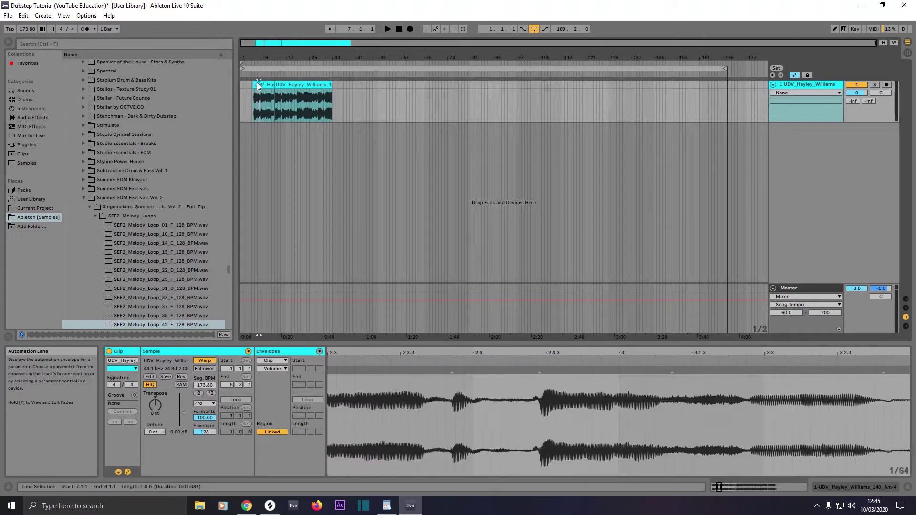
left_click(254, 82)
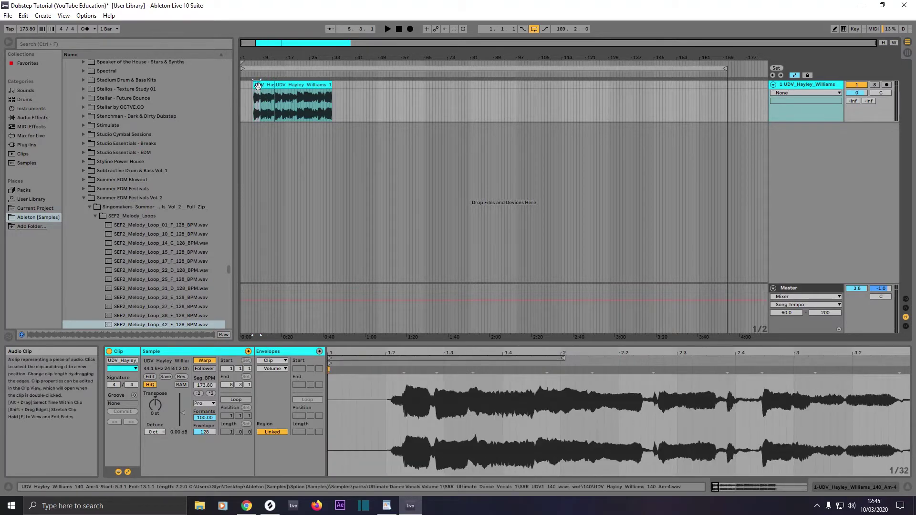
left_click_drag(257, 86, 250, 85)
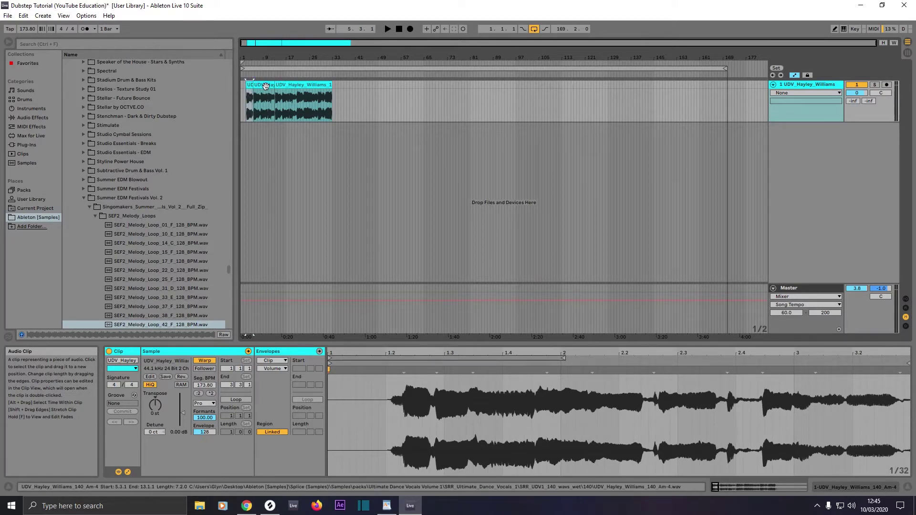
Consolidate the three adjoining vocal clips into one clip.
left_click(267, 85, "shift")
left_click(287, 85, "shift")
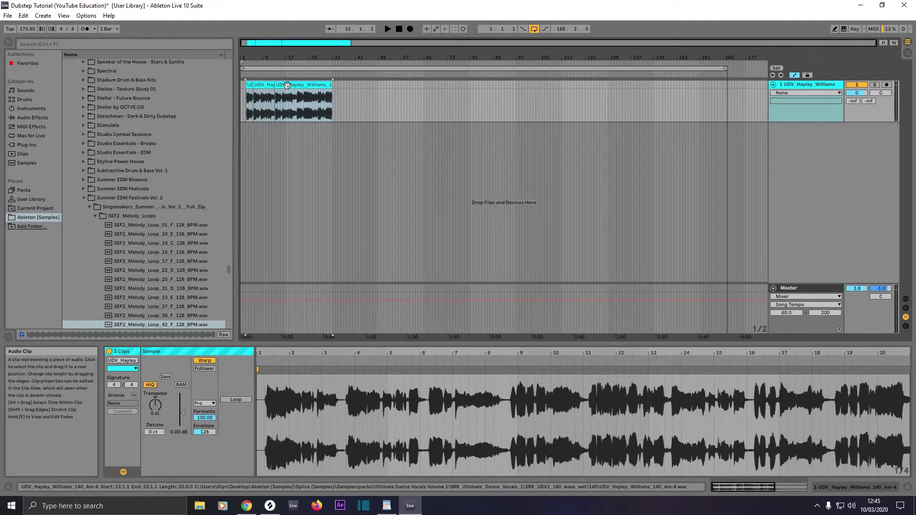
right_click(287, 85)
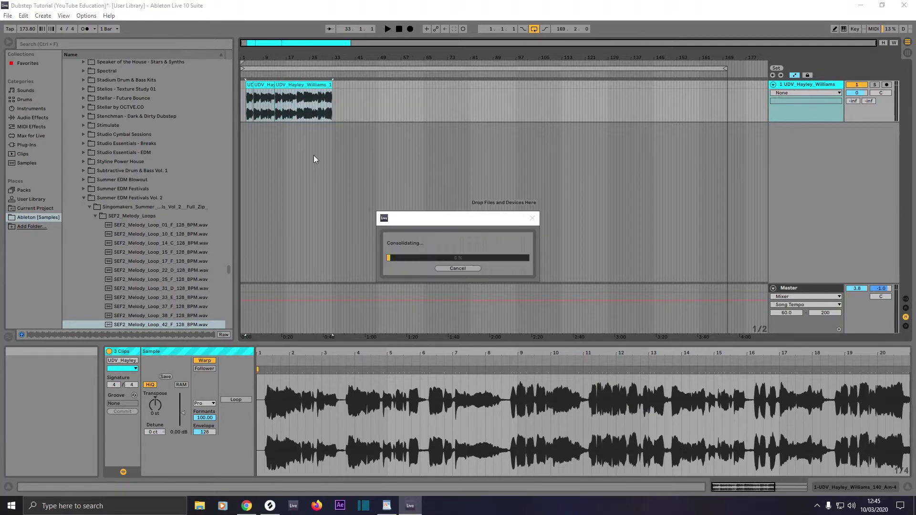
left_click(314, 156)
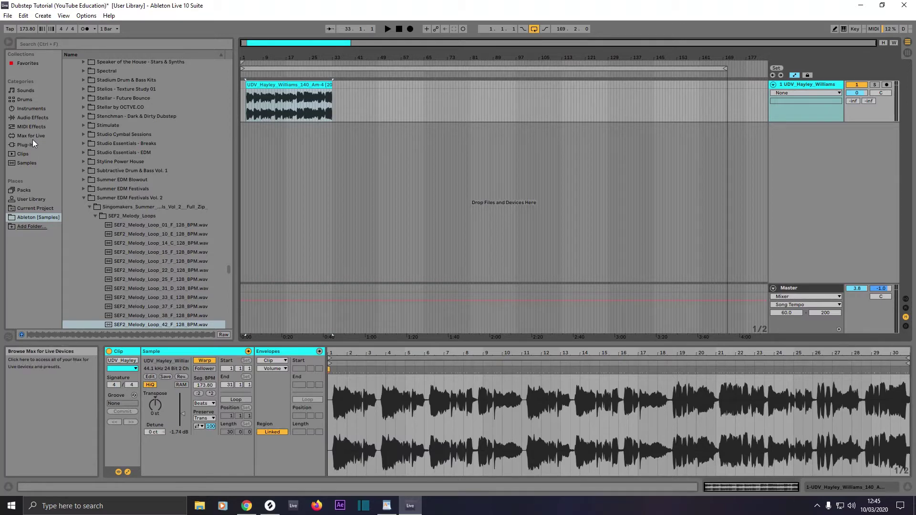
Add an EQ Eight audio effect to the vocal track.
left_click(32, 118)
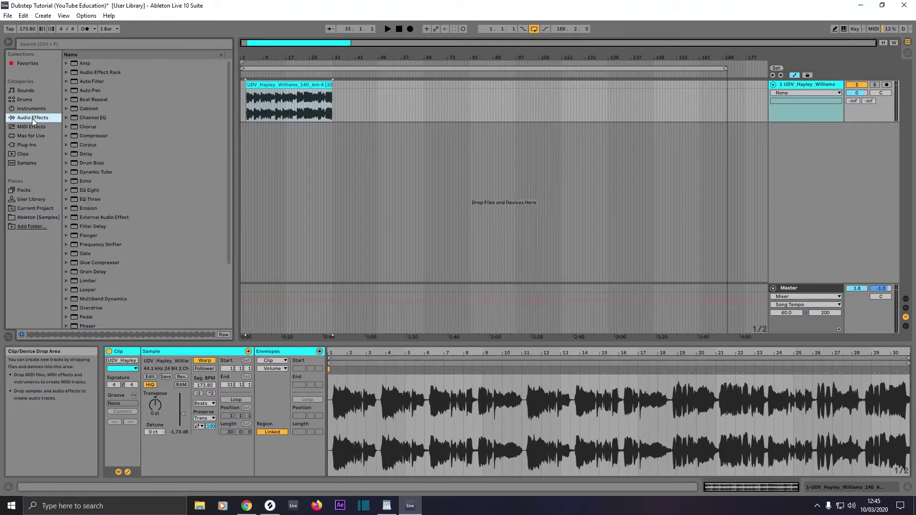
left_click(86, 190)
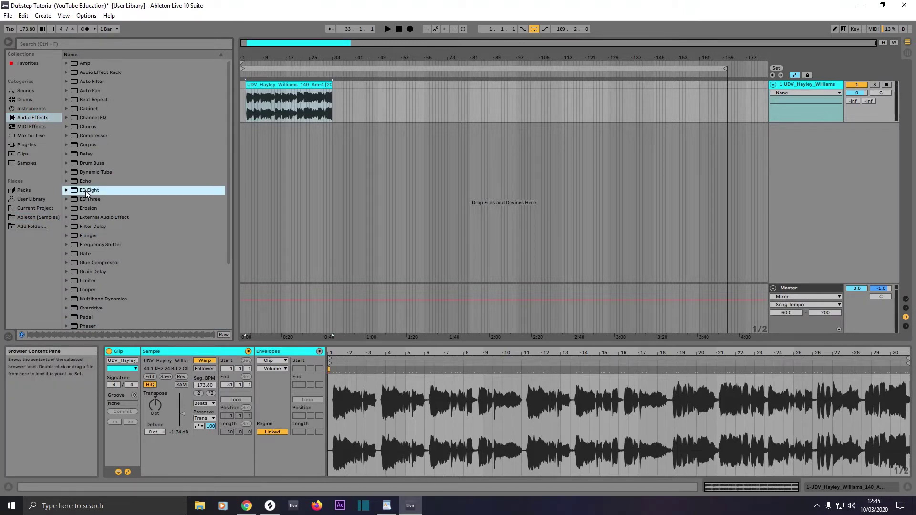
left_click_drag(85, 192, 270, 100)
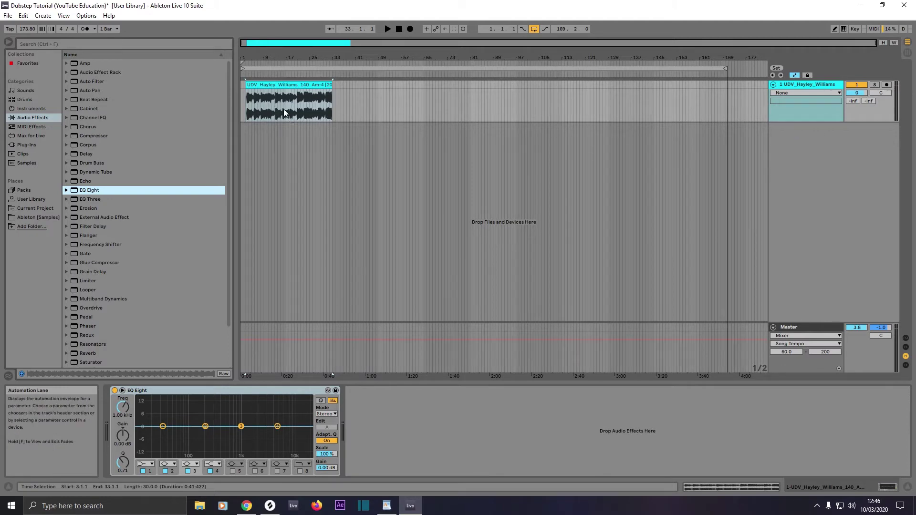
left_click(43, 15)
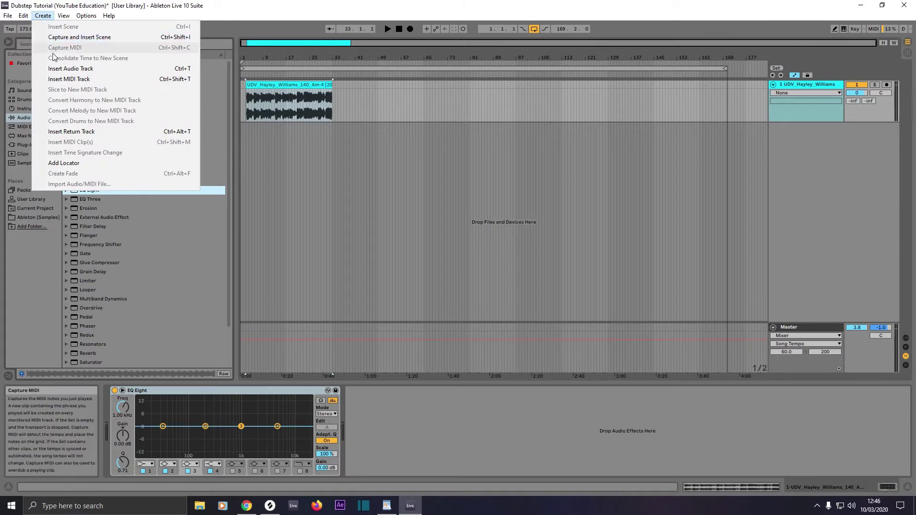
left_click(354, 104)
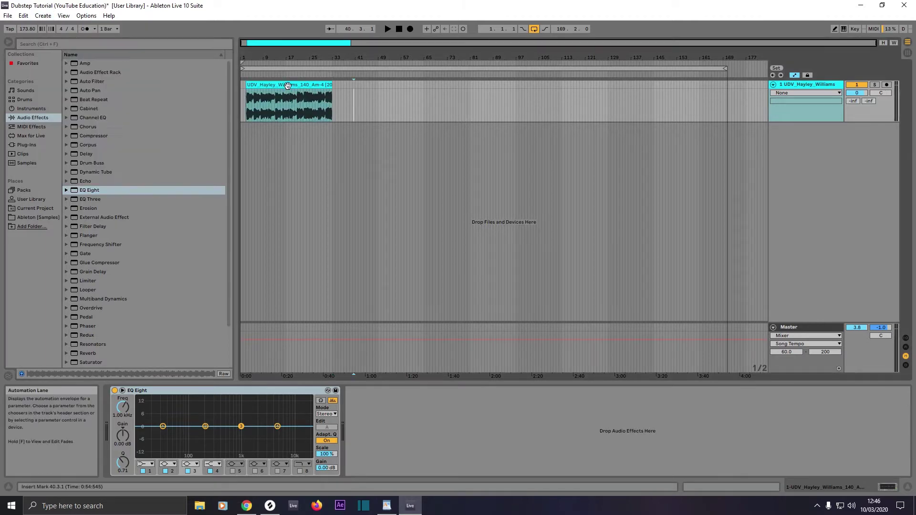
left_click(409, 106)
Rename the vocal track to Vocals and give the track a yellow colour.
right_click(805, 84)
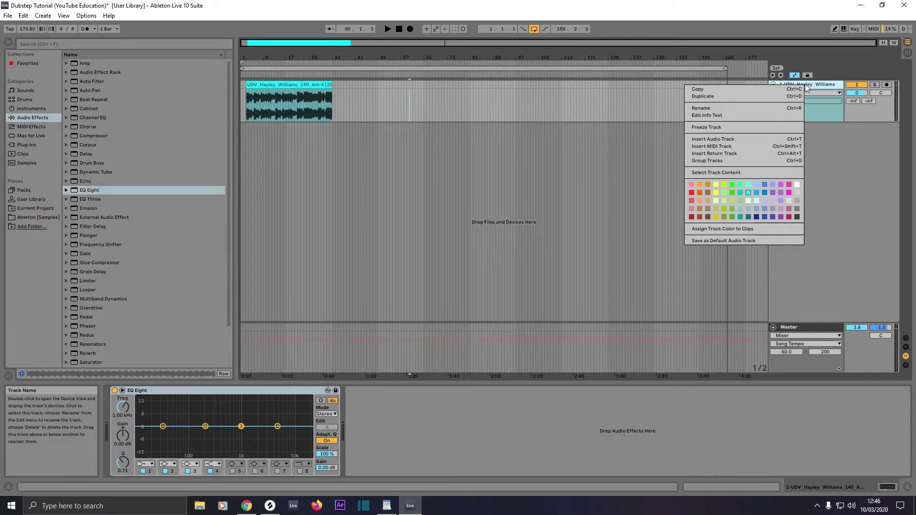
left_click(745, 109)
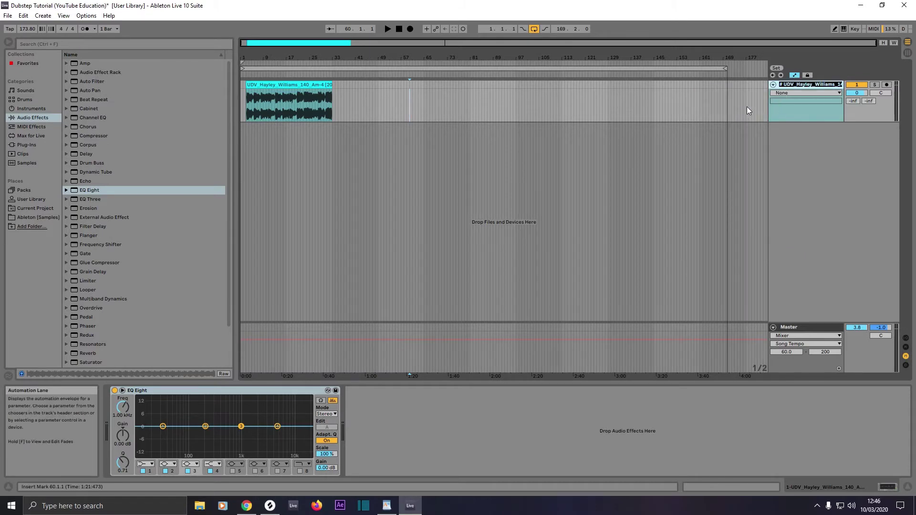
type("Vocals")
key("Return")
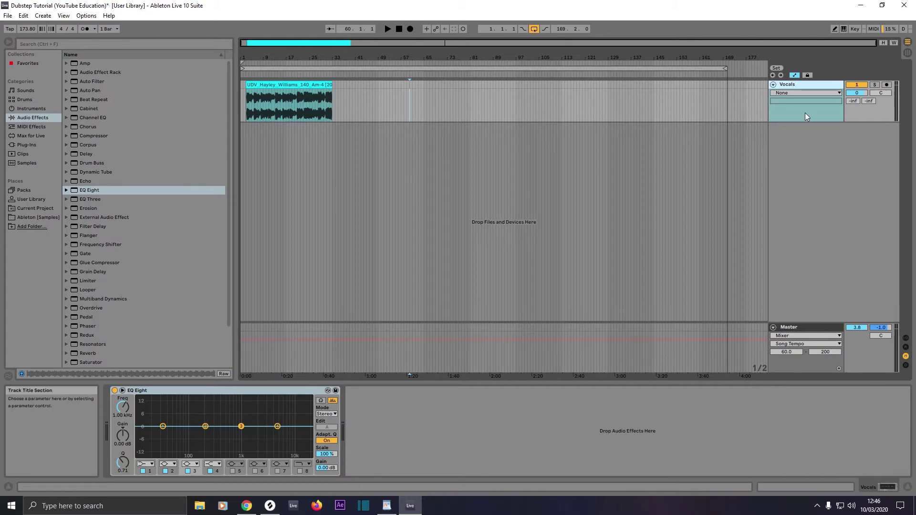
right_click(797, 87)
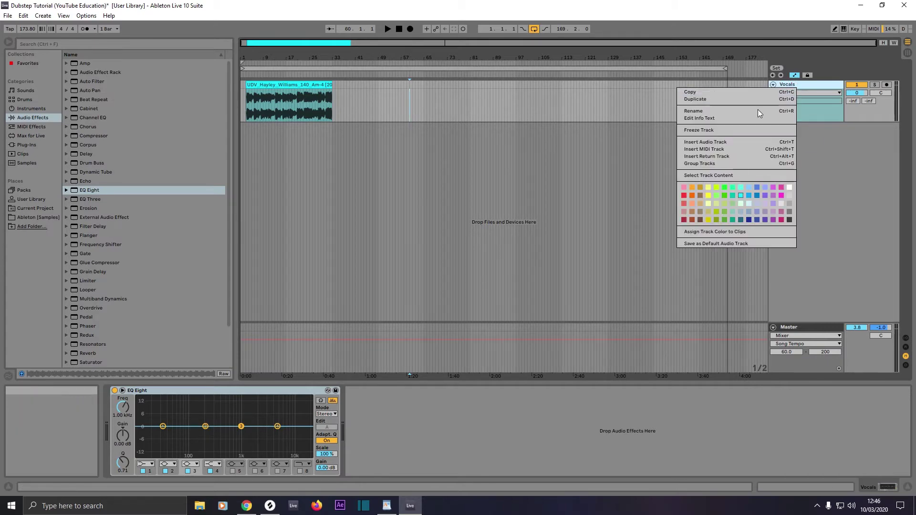
left_click(709, 187)
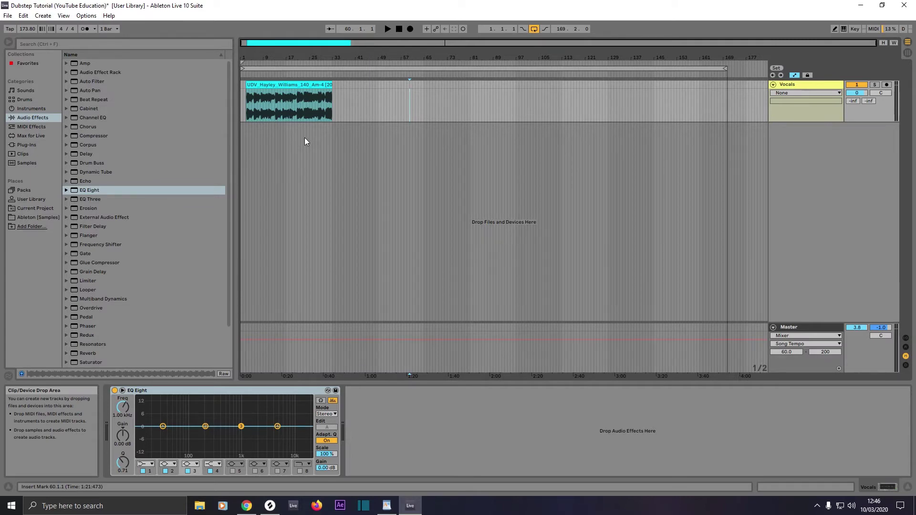
Set EQ Eight's band 1 to a steep 48 dB/octave low cut at 175 Hz.
left_click(163, 426)
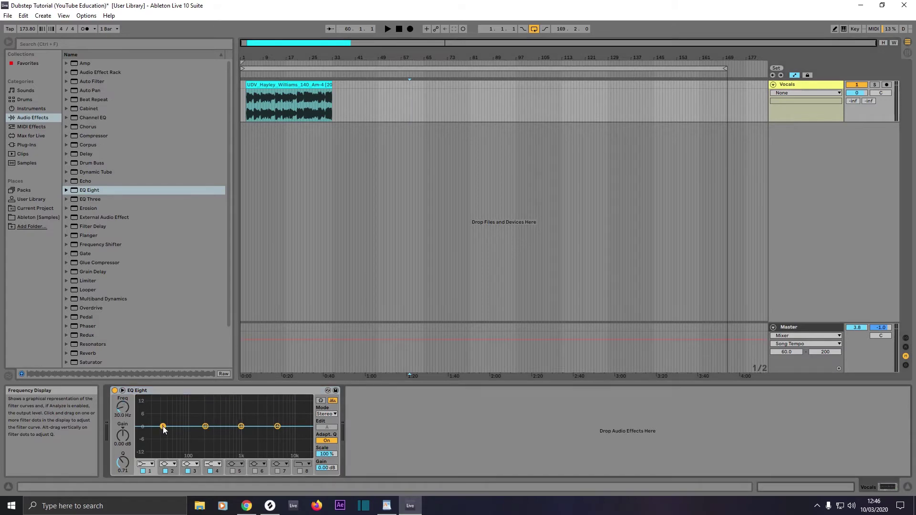
left_click(143, 471)
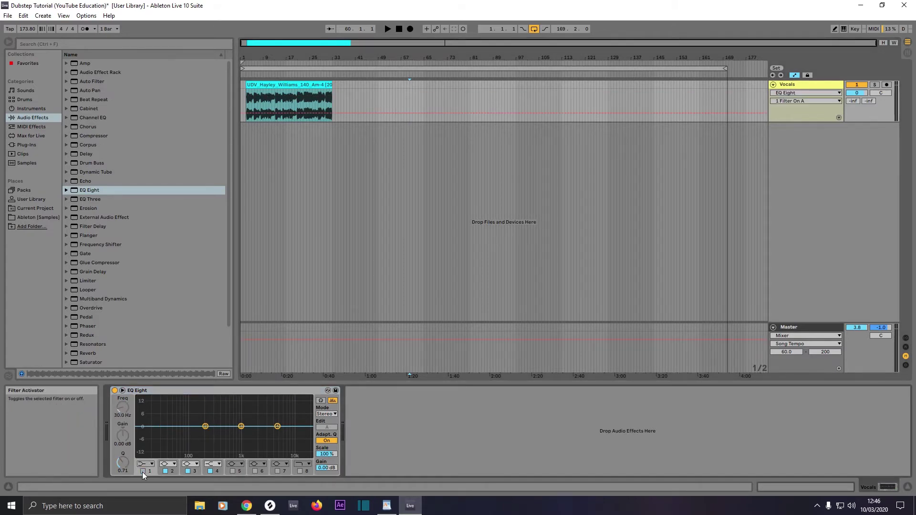
left_click(143, 471)
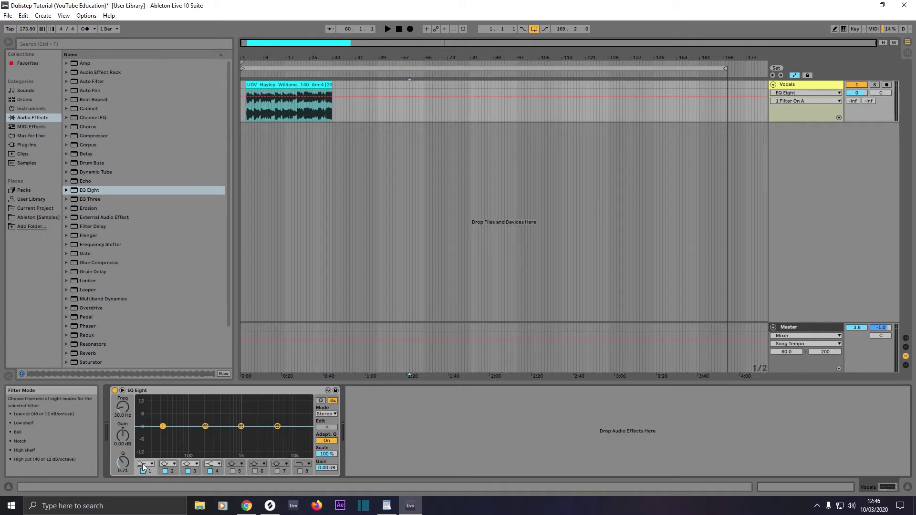
left_click(142, 465)
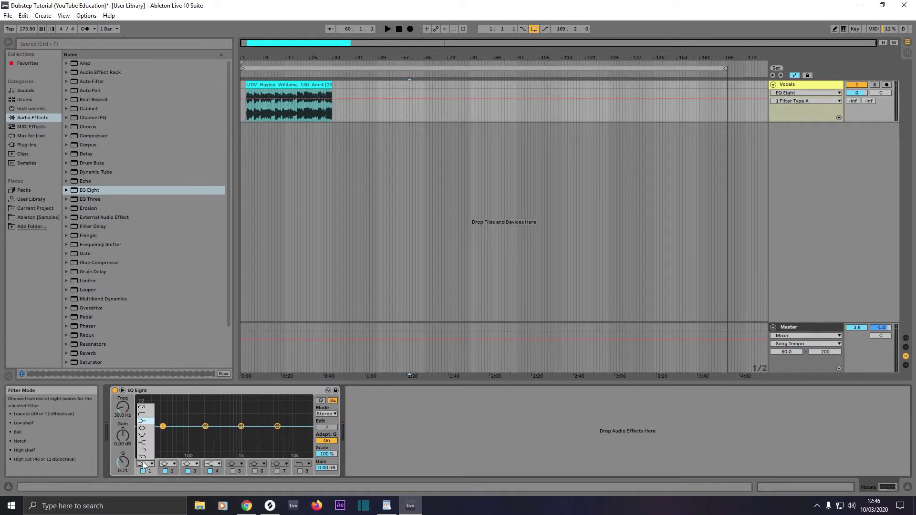
left_click(145, 410)
left_click_drag(121, 410, 121, 390)
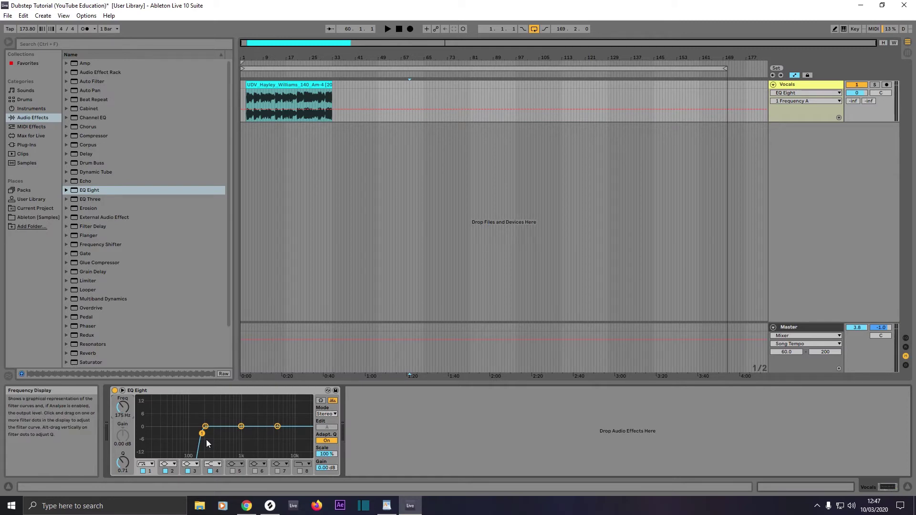
Set EQ Eight's band 2 to a narrow cut at 500 Hz with -1.95 dB gain and a Q of 12.5.
left_click(205, 427)
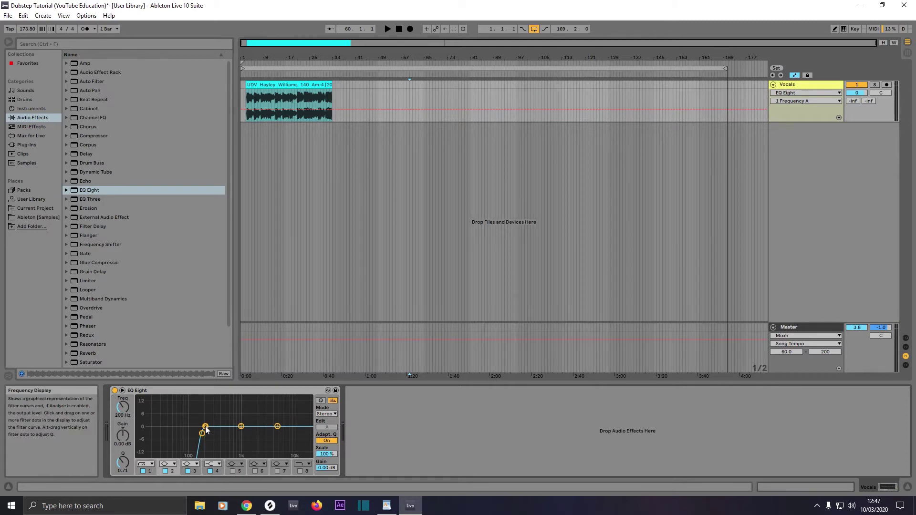
mouse_move(124, 414)
left_mouse_down()
mouse_move(124, 402)
mouse_move(120, 420)
left_mouse_up()
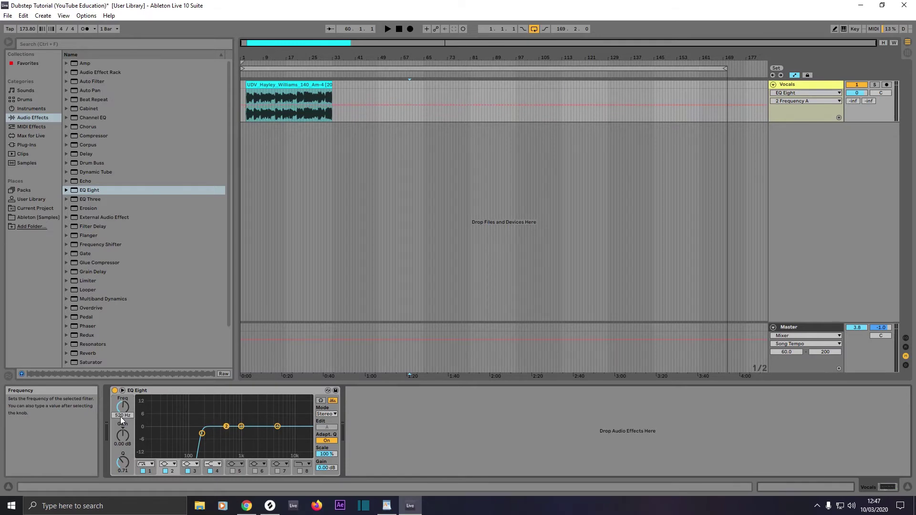
type("500")
key("Return")
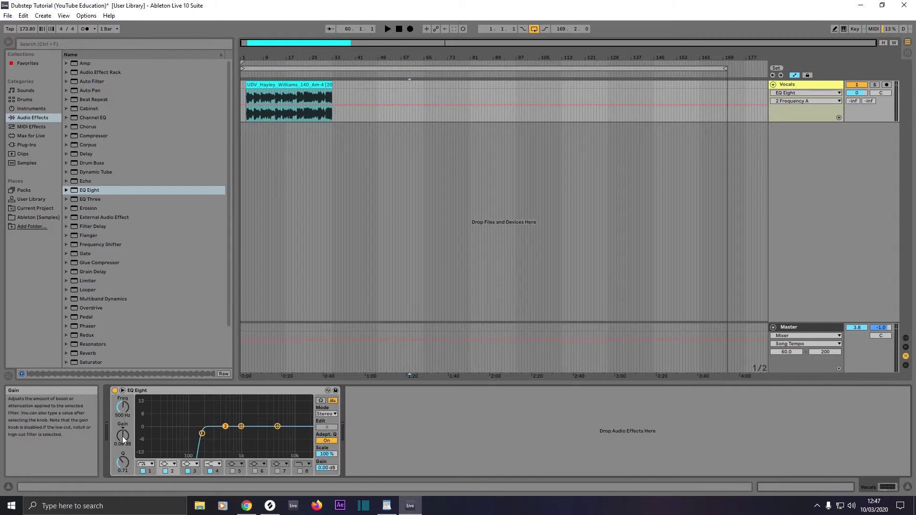
left_click_drag(122, 435, 123, 438)
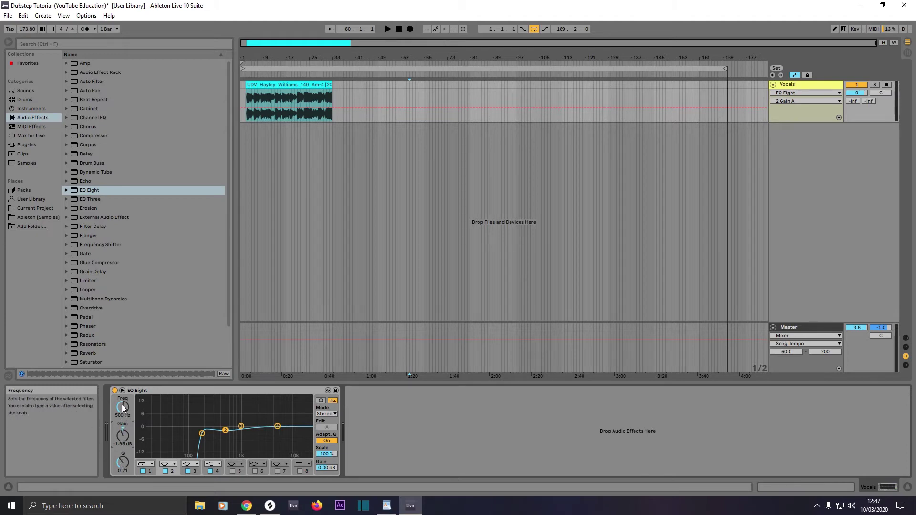
left_click_drag(124, 469, 123, 460)
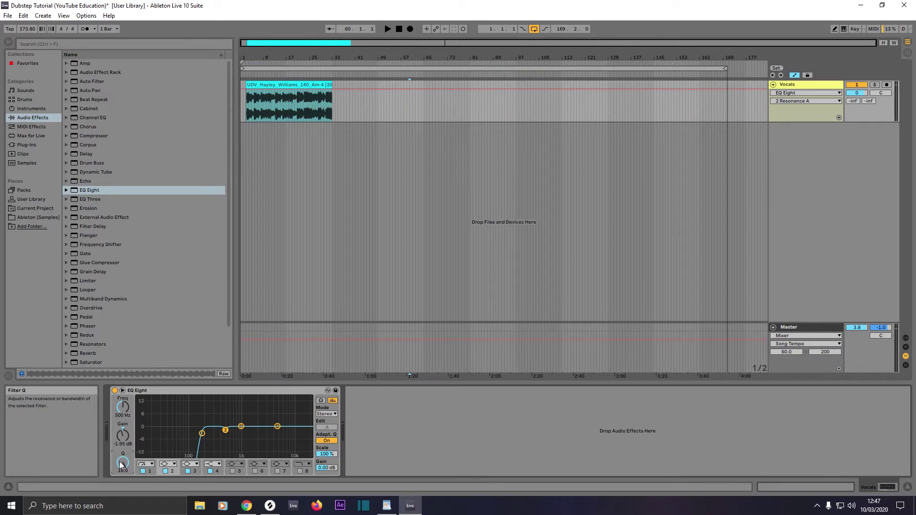
left_click_drag(120, 461, 120, 465)
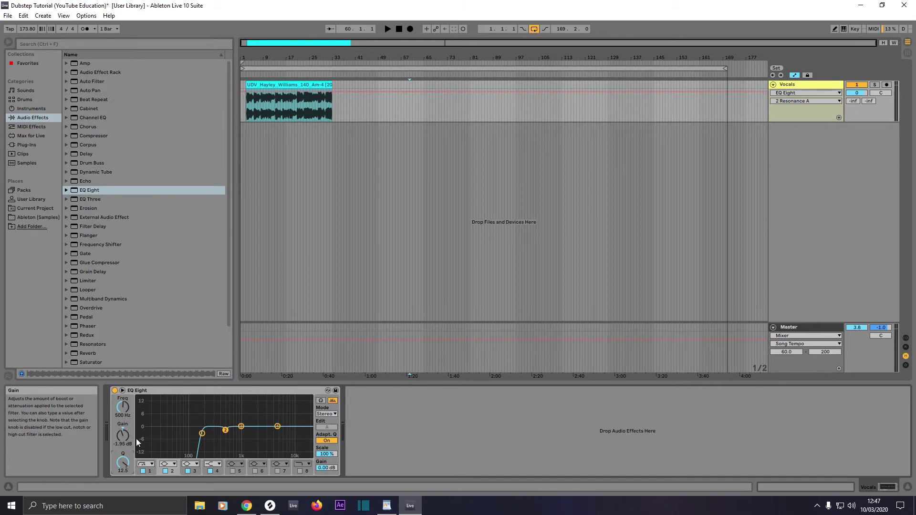
Cut EQ Eight's band 3 by 1.50 dB at 1.00 kHz with a Q of 10.5.
left_click(242, 430)
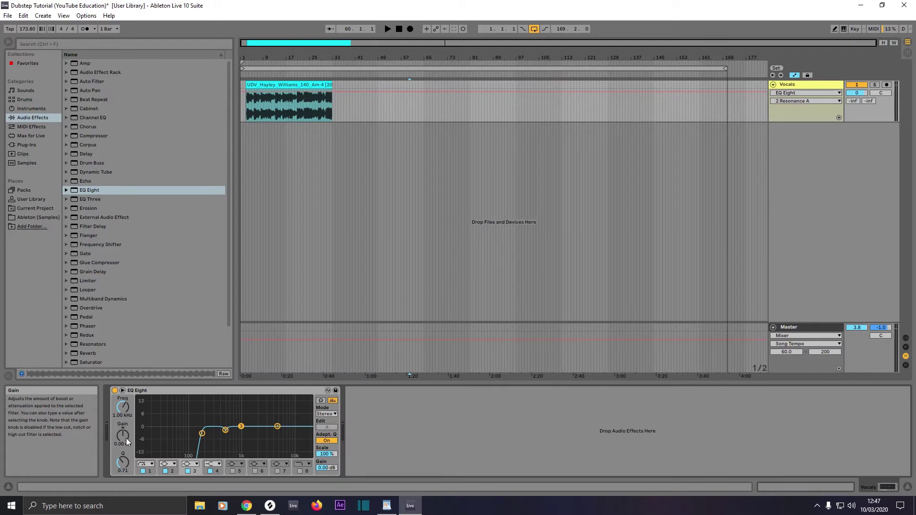
mouse_move(124, 435)
left_mouse_down()
mouse_move(122, 458)
mouse_move(122, 431)
left_mouse_up()
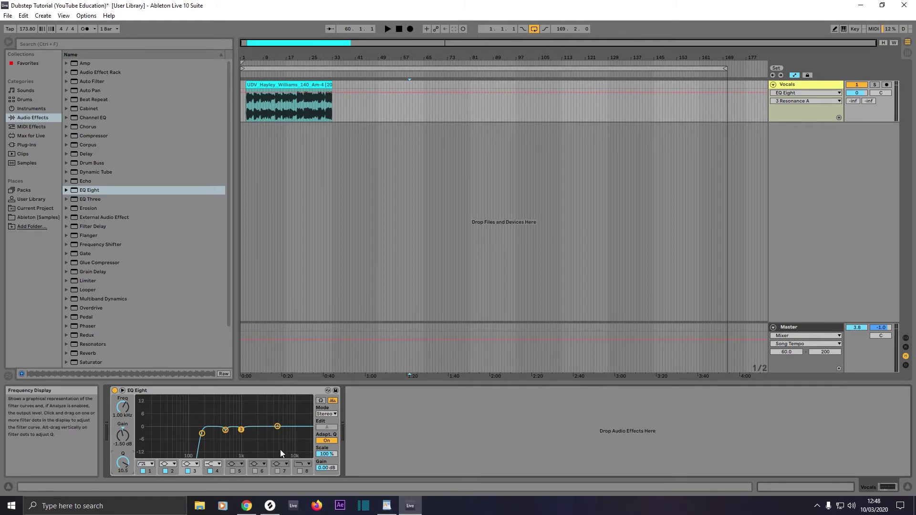
Change EQ Eight's band 4 to a bell and boost it by 2.50 dB at 3.25 kHz with a much narrower Q.
left_click(277, 426)
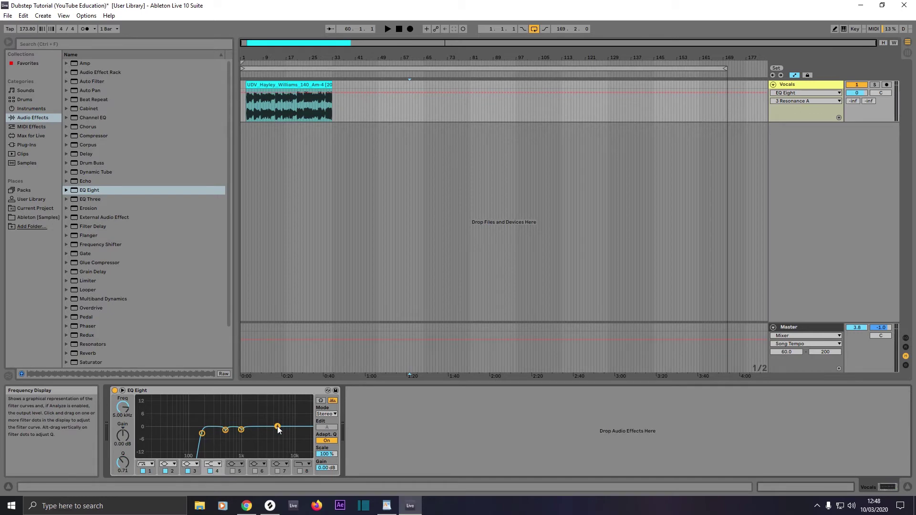
left_click(211, 465)
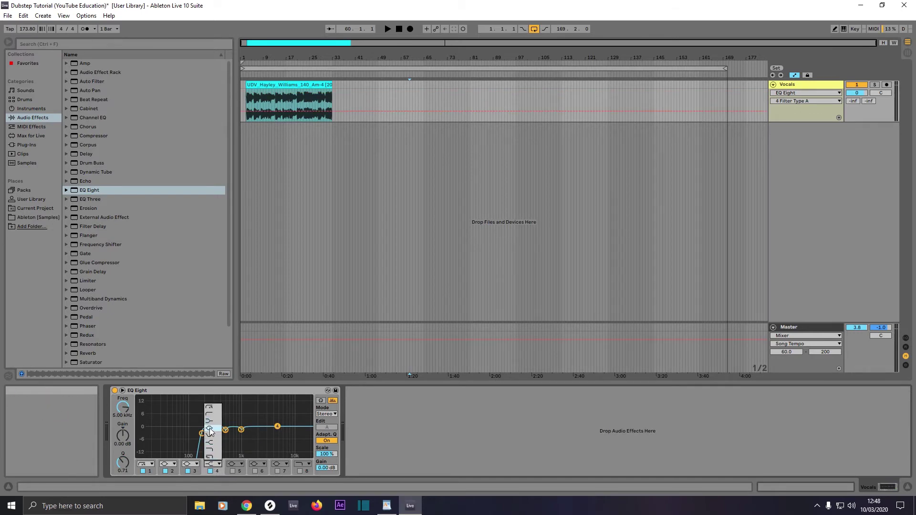
left_click(210, 428)
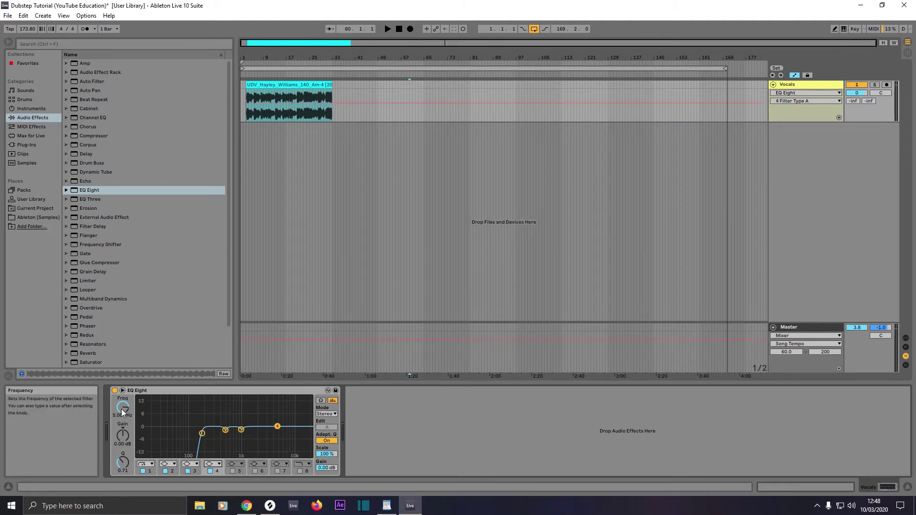
left_click_drag(122, 408, 121, 410)
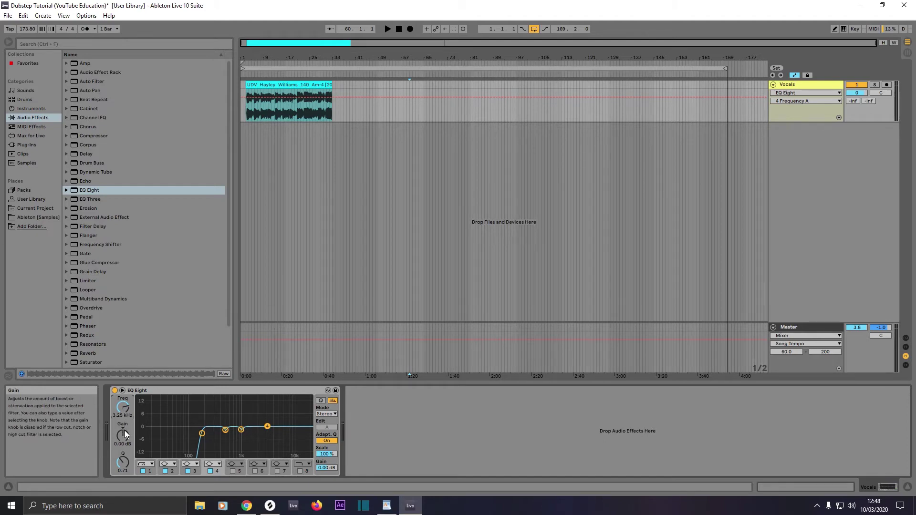
left_click_drag(124, 437, 124, 431)
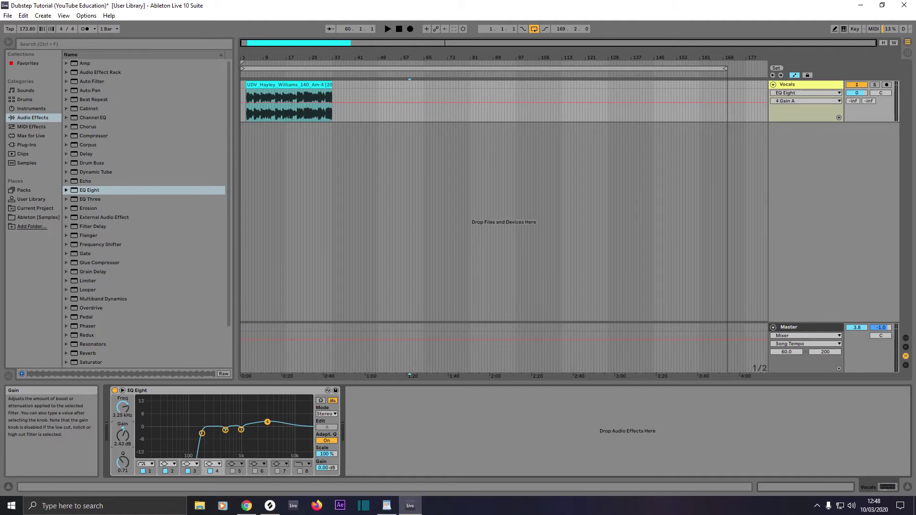
left_click_drag(124, 431, 124, 431)
left_click_drag(123, 469, 123, 448)
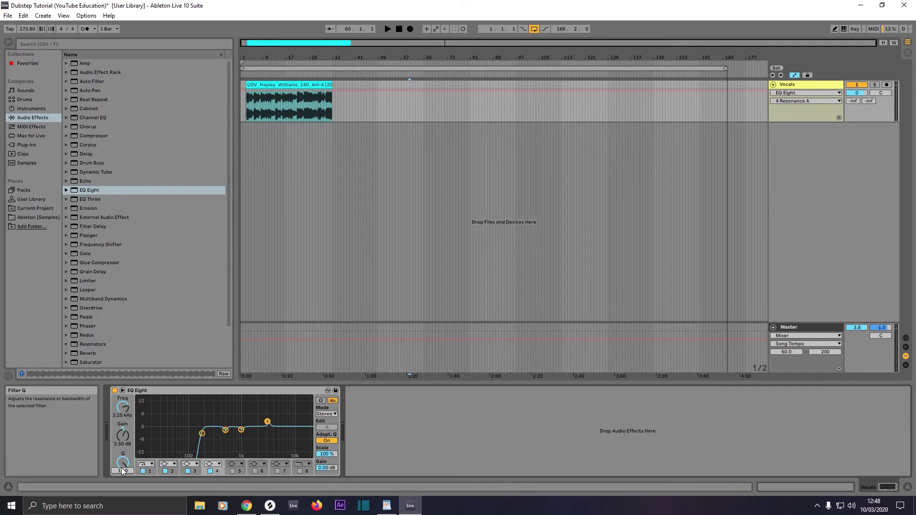
Enable EQ Eight's band 5 as a steep 48 dB/octave high cut at 18.0 kHz.
left_click(233, 471)
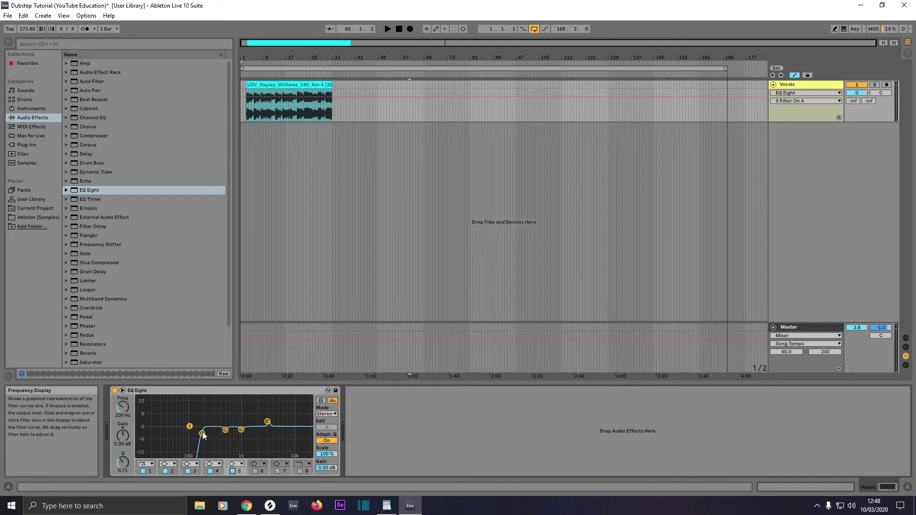
left_click_drag(189, 426, 306, 425)
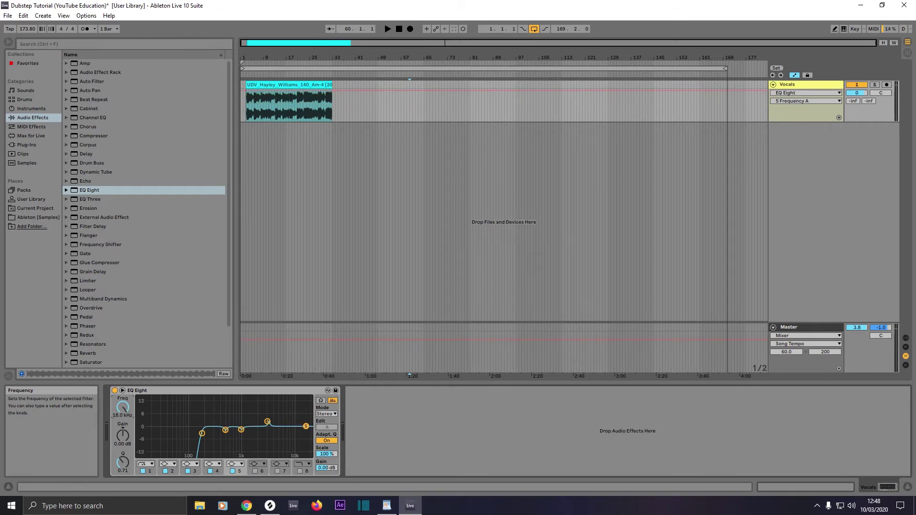
left_click_drag(122, 409, 121, 410)
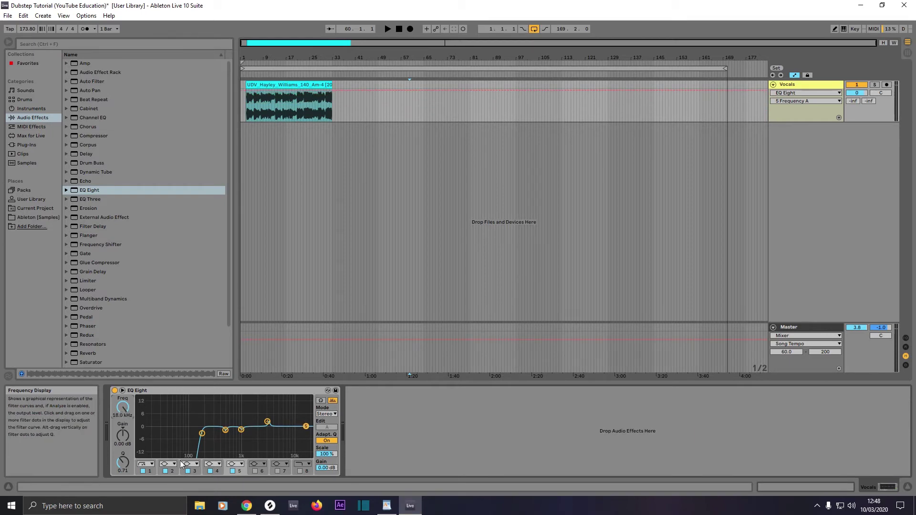
left_click(233, 466)
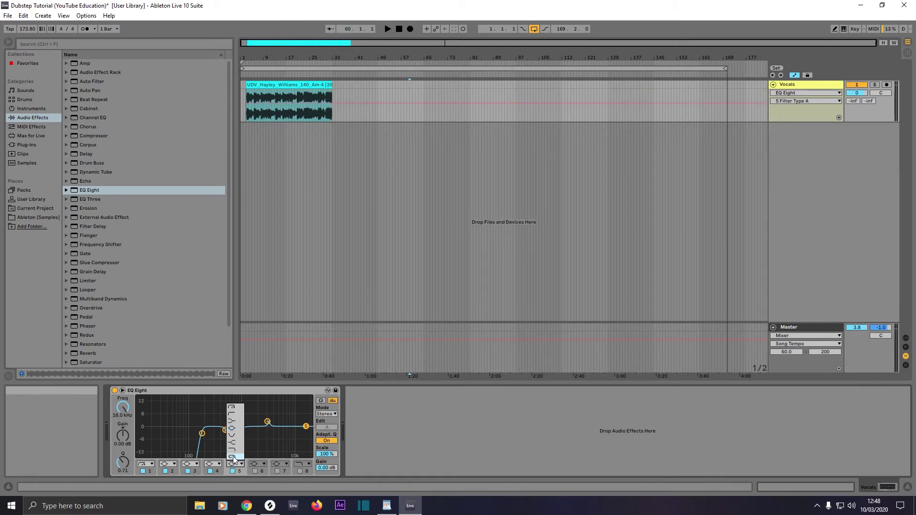
left_click(233, 456)
Turn off EQ Eight's Adaptive Q and set its scale to 105%, output gain to -0.30 dB and band 5 Q to 0.95.
left_click(326, 441)
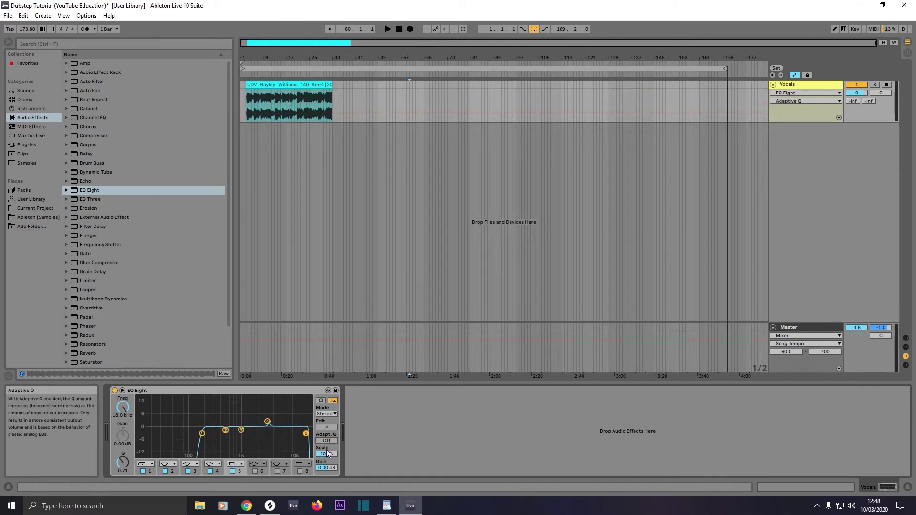
left_click_drag(327, 457, 326, 467)
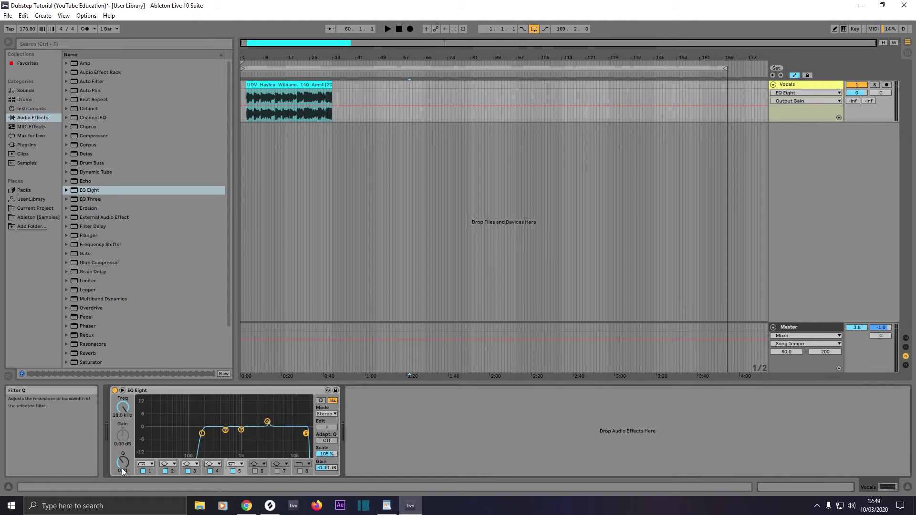
left_click_drag(122, 470, 123, 471)
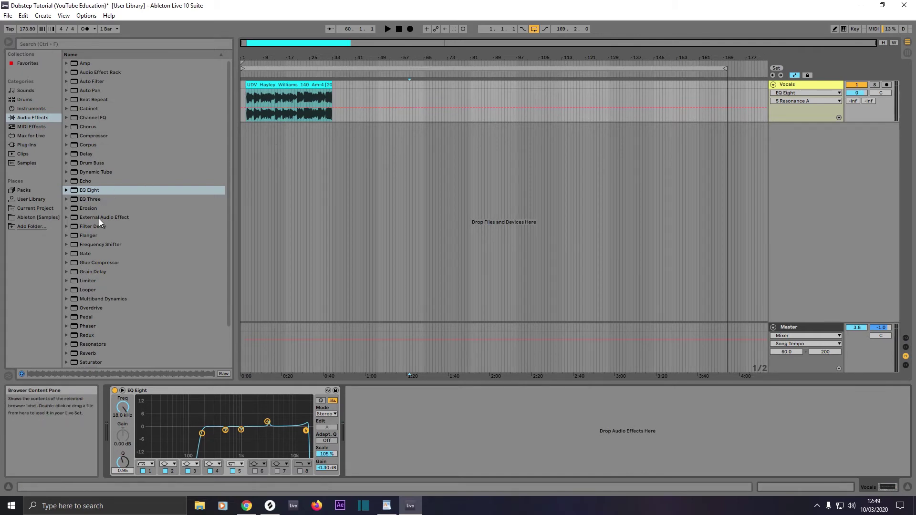
Add a Reverb audio effect after EQ Eight on the Vocals track.
scroll(110, 277, "down", 3)
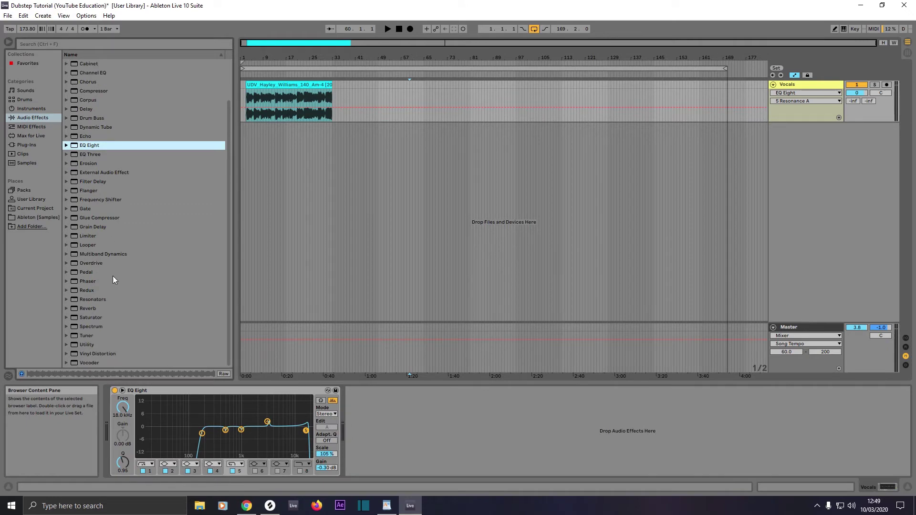
left_click(23, 109)
left_click(22, 118)
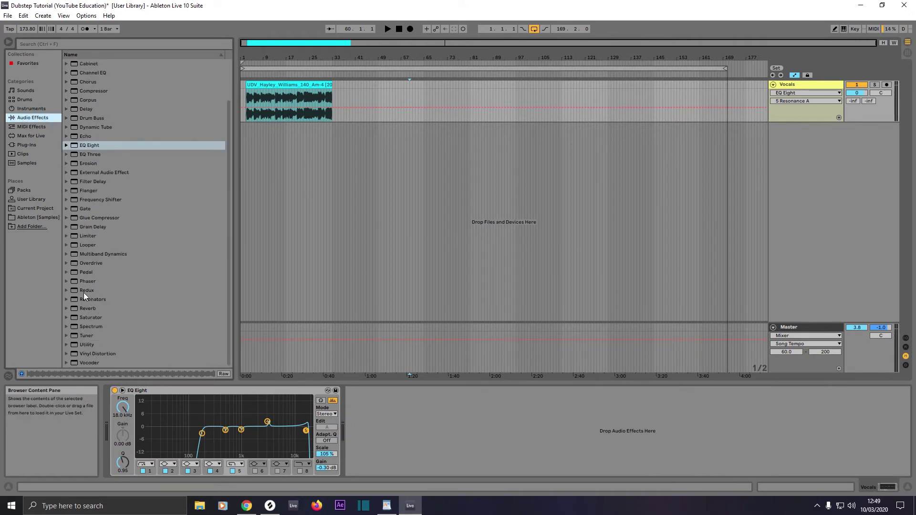
left_click_drag(85, 309, 358, 407)
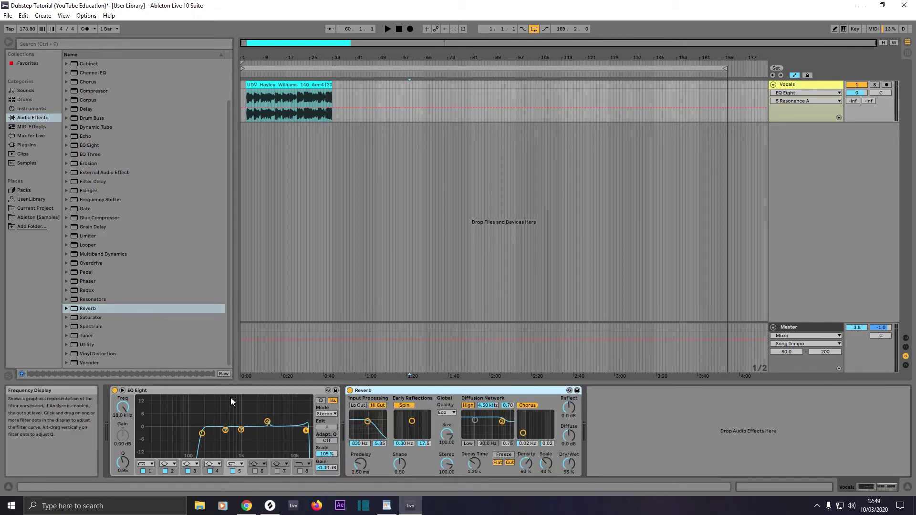
left_click(176, 390)
left_click(370, 389)
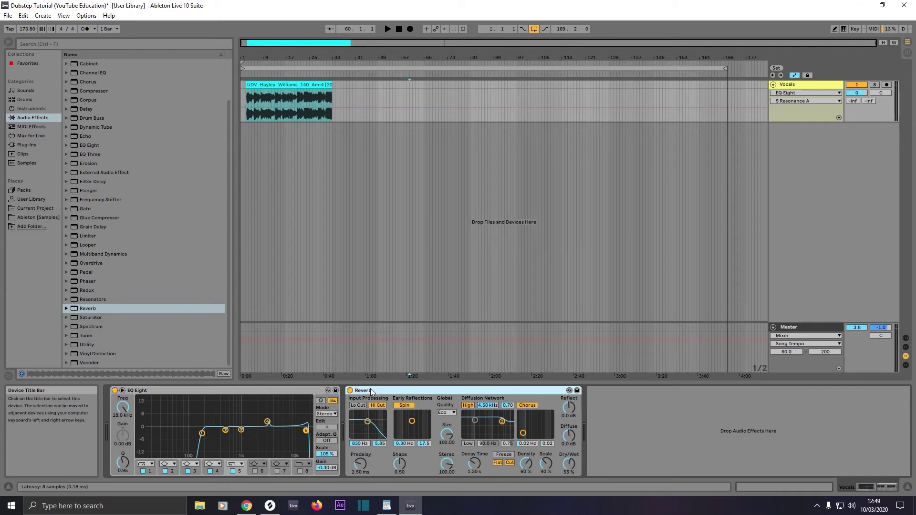
left_click(175, 391)
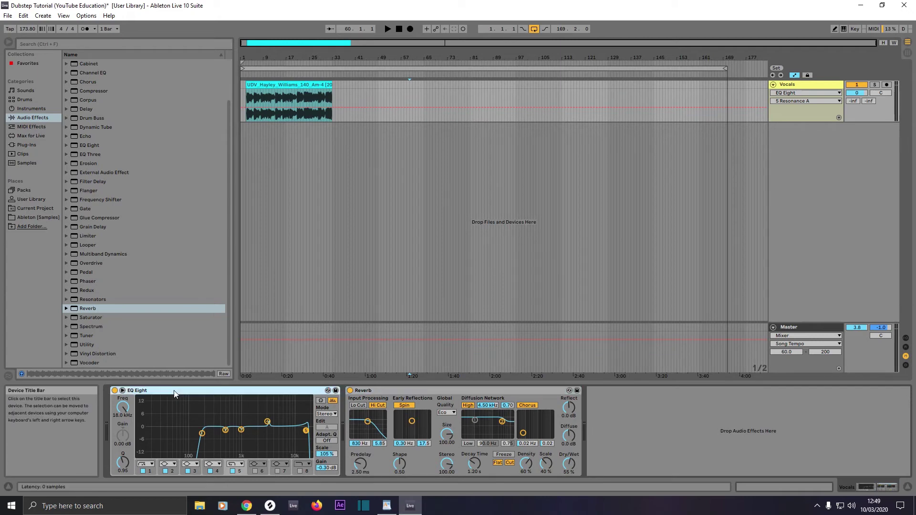
left_click(367, 391)
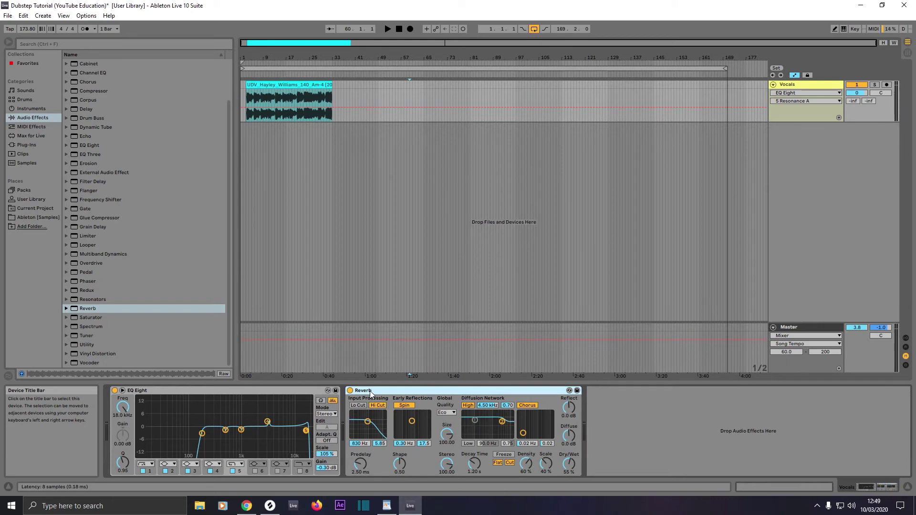
Turn off the Reverb's Hi Cut, Spin, diffusion High filter and Chorus, and set its quality to High.
left_click(376, 405)
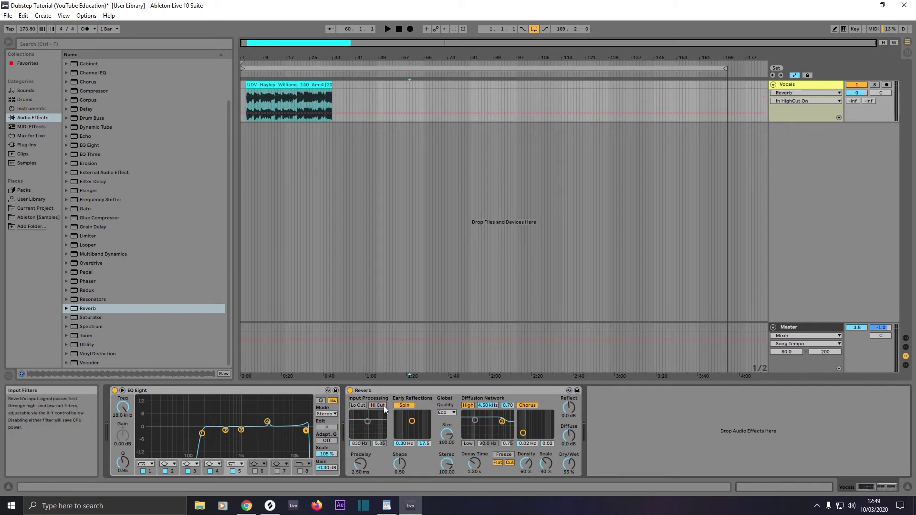
left_click(402, 404)
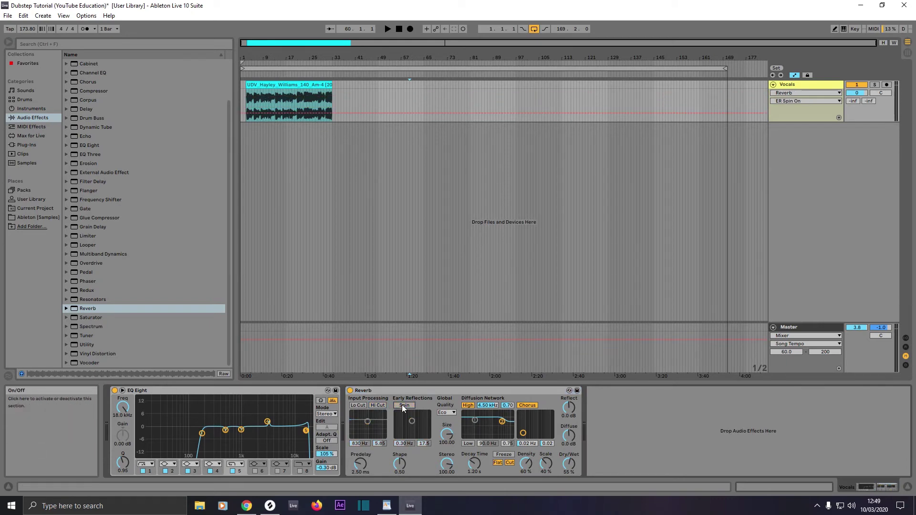
left_click(443, 415)
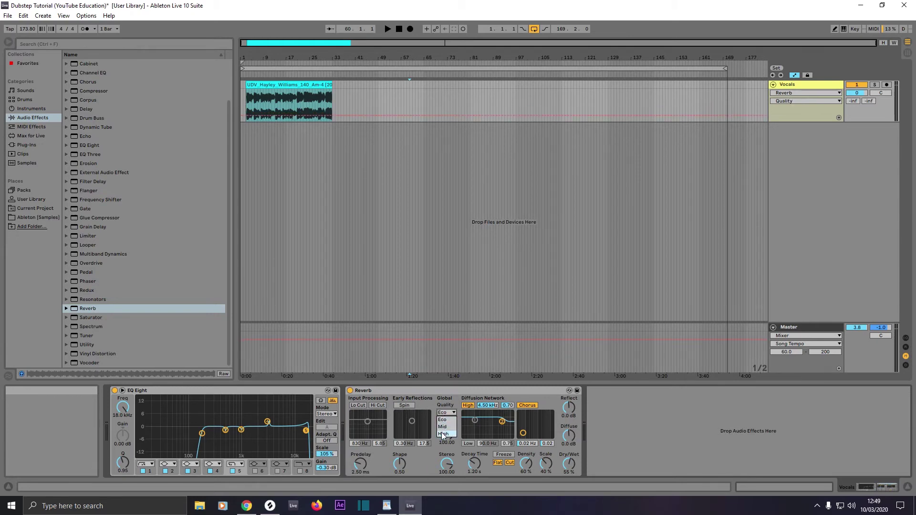
left_click(442, 434)
left_click(468, 406)
left_click(527, 406)
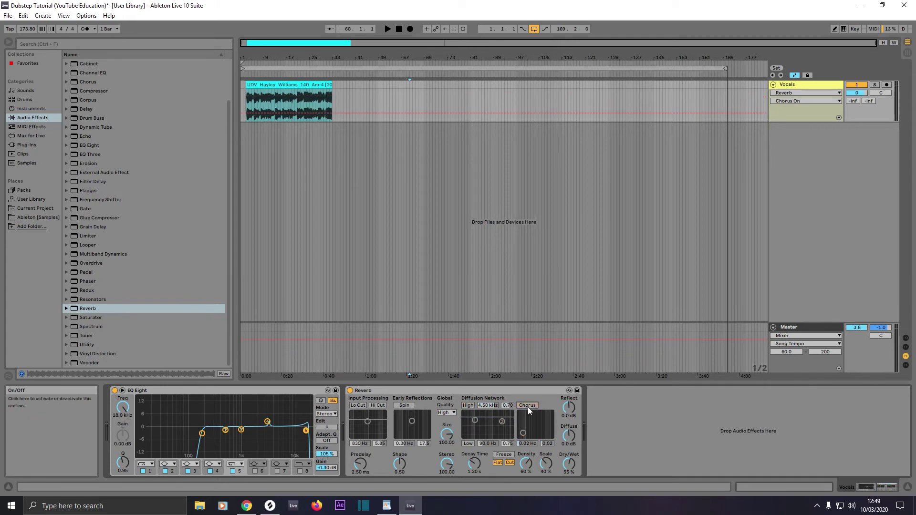
Set the Reverb's predelay to 1.75 ms, stereo to 120, size to 115.62, decay time to 3.00 s, and density and scale to 50%.
left_click_drag(361, 463, 360, 469)
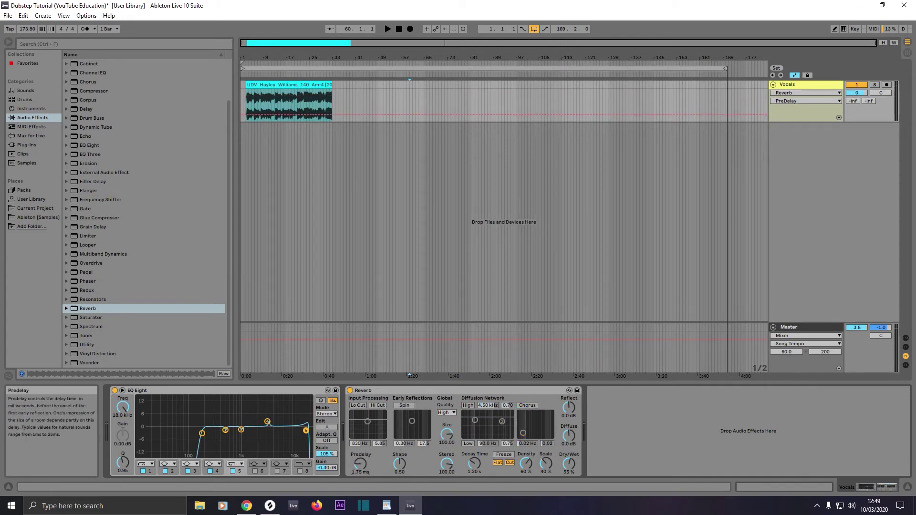
left_click_drag(447, 464, 446, 429)
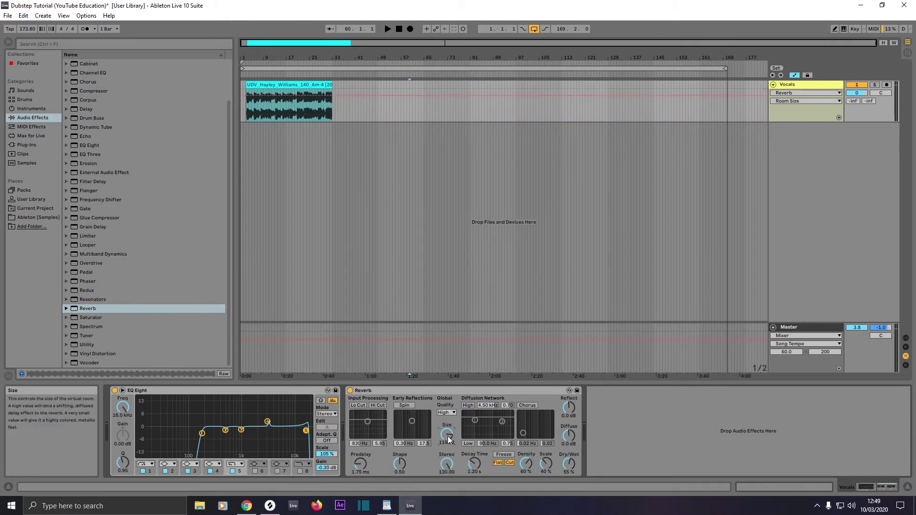
left_click_drag(471, 464, 471, 453)
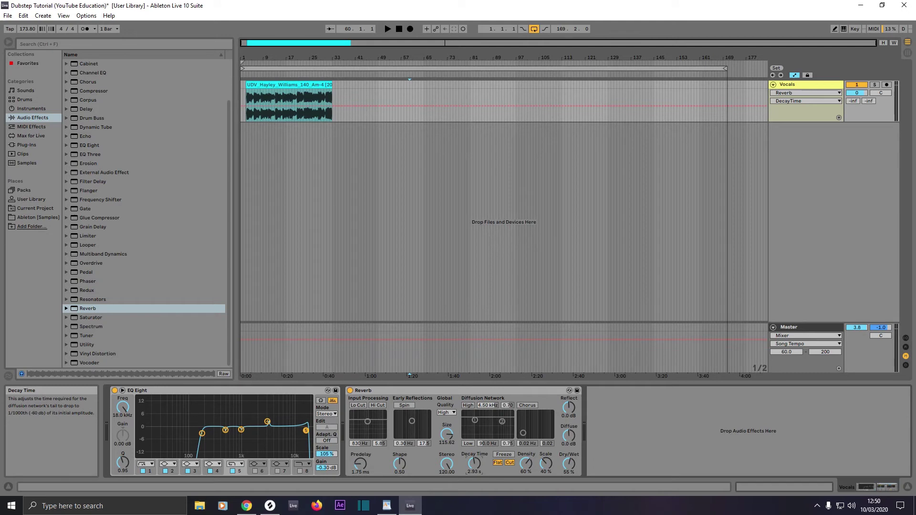
left_click_drag(525, 463, 545, 461)
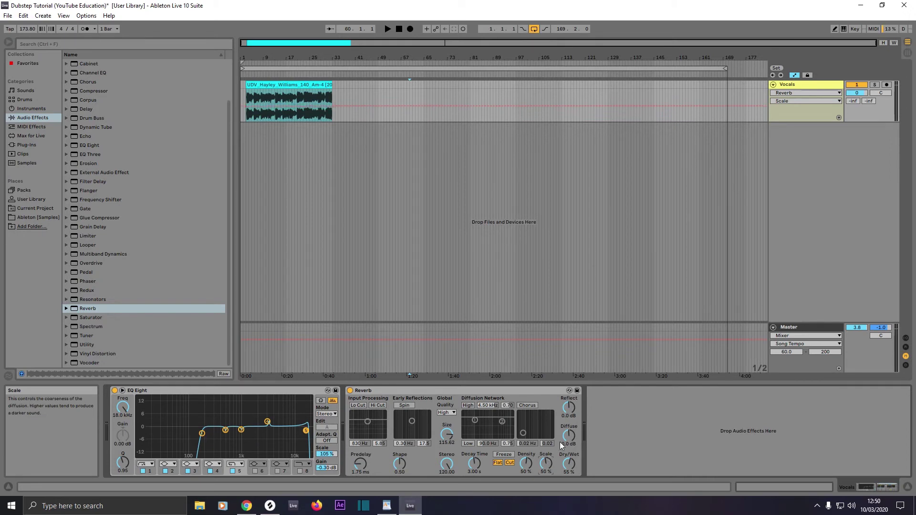
Set the Reverb's reflect level to 1.5 dB, diffuse level to 3.5 dB and dry/wet to 12%.
left_click_drag(569, 435, 568, 426)
left_click(568, 407)
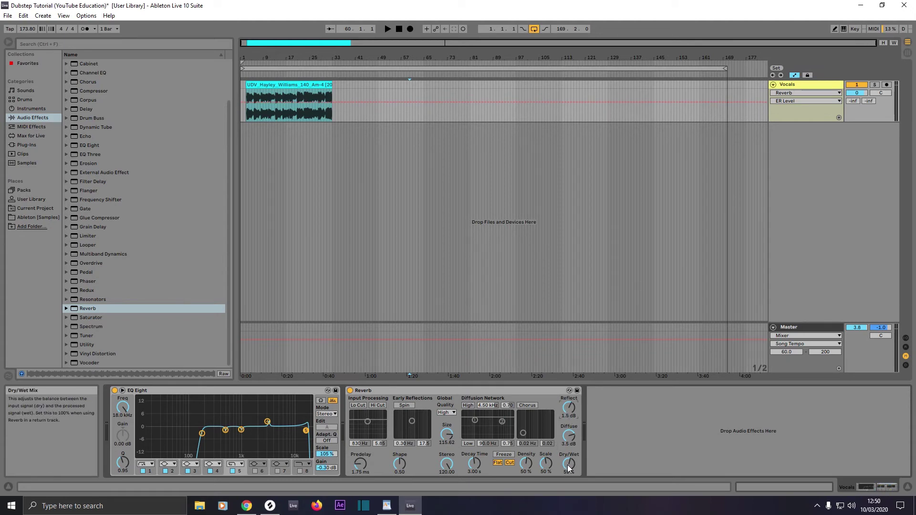
left_click_drag(567, 465, 568, 482)
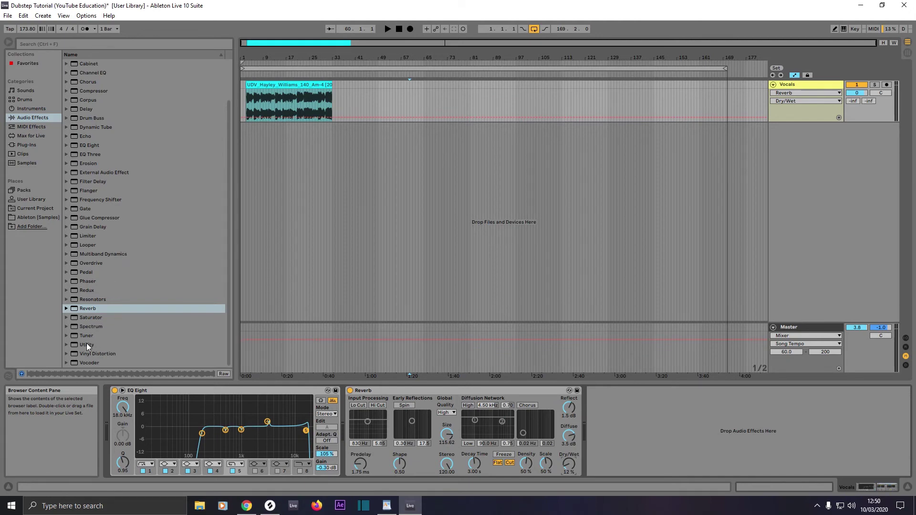
Add a Utility with 185% width after the Reverb, and insert the Saturator preset A Bit Warmer between the two.
left_click_drag(87, 345, 603, 410)
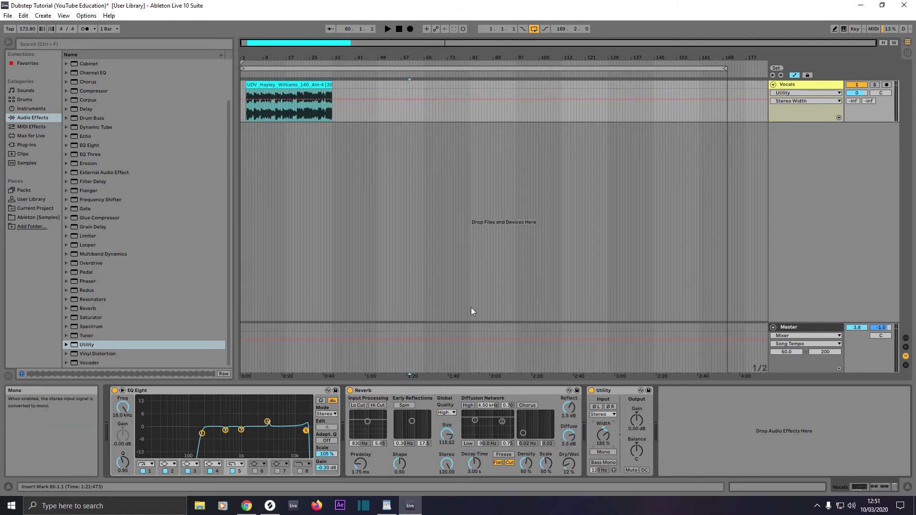
left_click(66, 318)
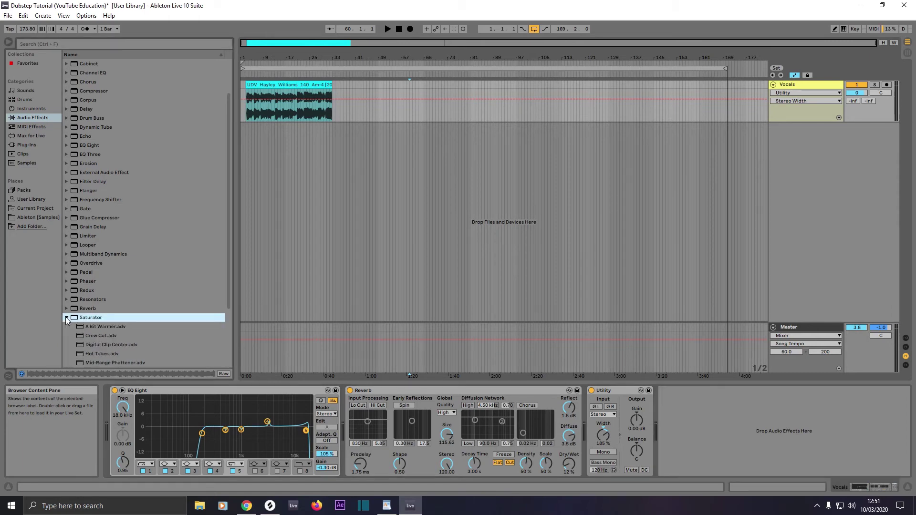
left_click_drag(93, 326, 516, 393)
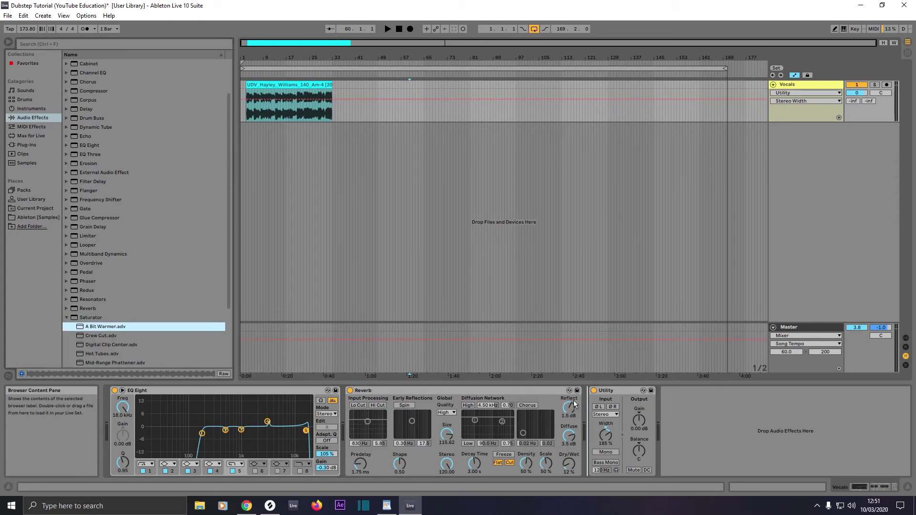
left_click_drag(574, 405, 598, 423)
Set A Bit Warmer's drive to -3.54 dB, base 2.80, frequency 3.25 kHz, width 30%, depth -3.50 and dry/wet 70.5%, with Color on.
left_click(599, 439)
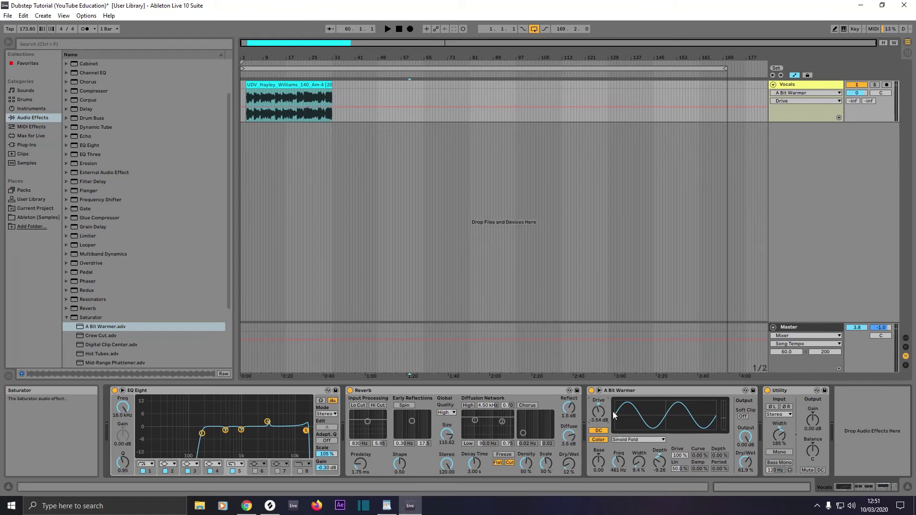
left_click_drag(599, 465, 618, 459)
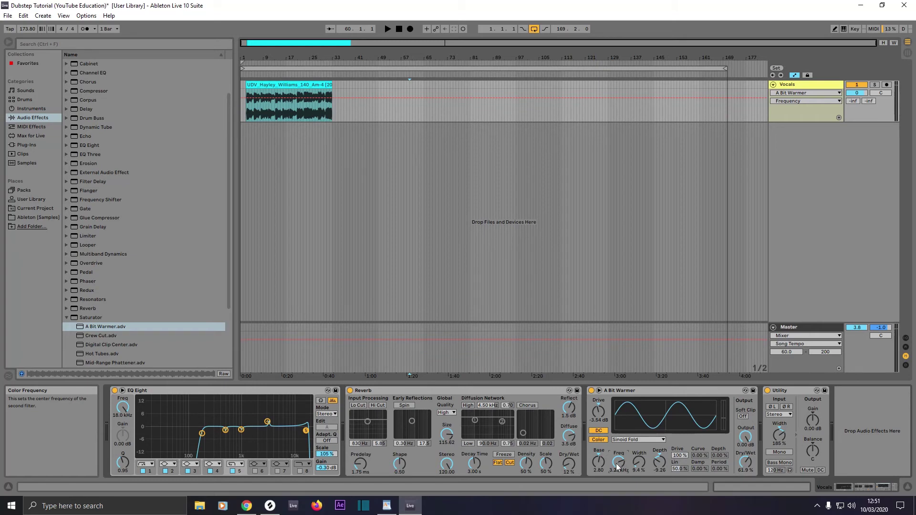
left_click_drag(639, 464, 665, 458)
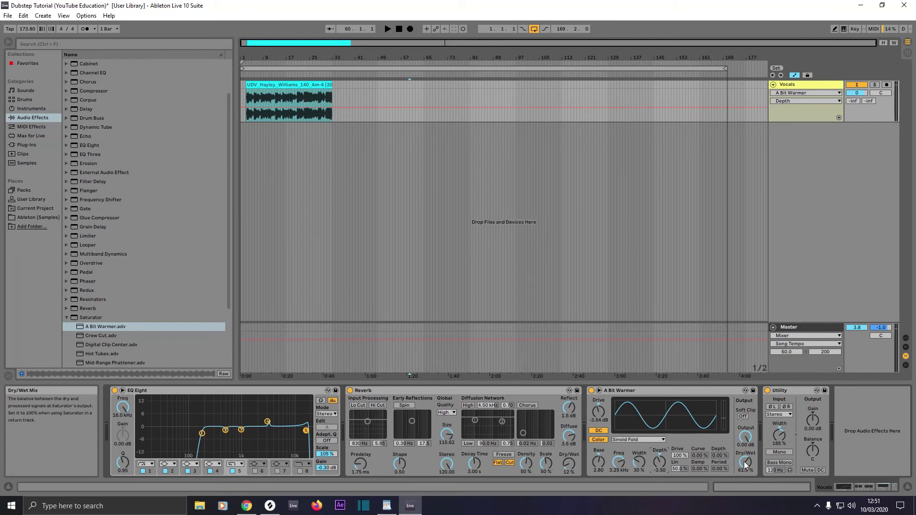
left_click_drag(745, 464, 745, 461)
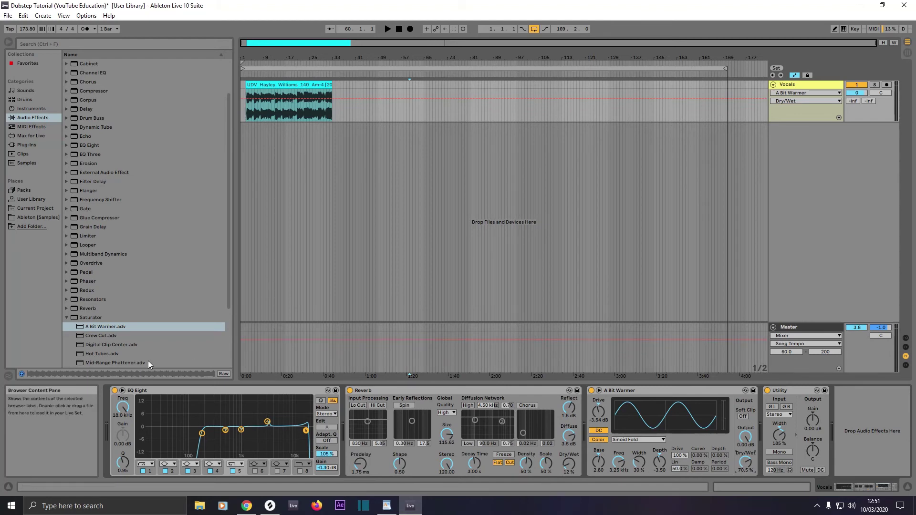
Insert the Overdrive preset Enhance between A Bit Warmer and Utility on the Vocals track.
left_click(65, 318)
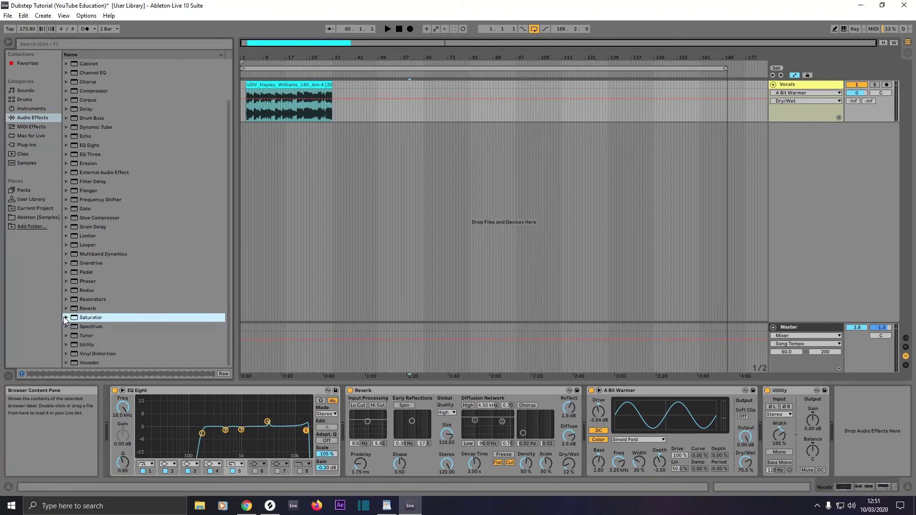
left_click(66, 265)
left_click(92, 283)
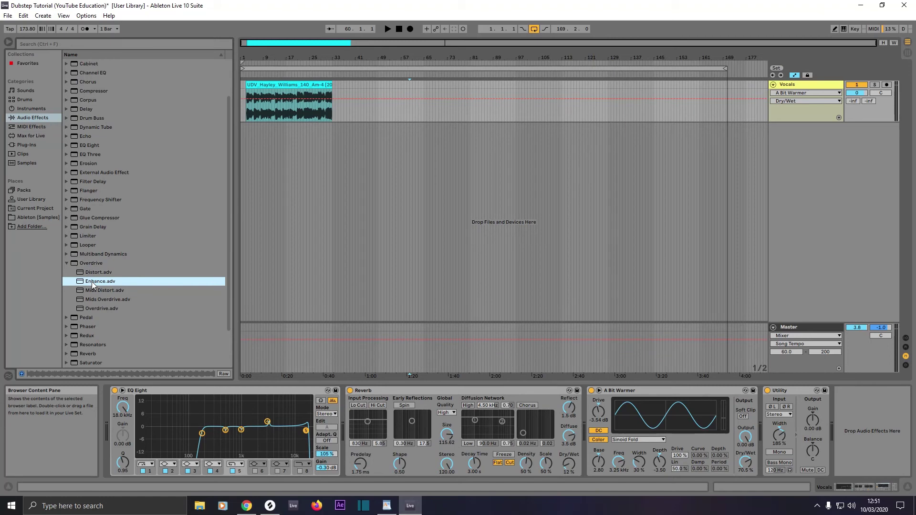
left_click_drag(92, 282, 758, 399)
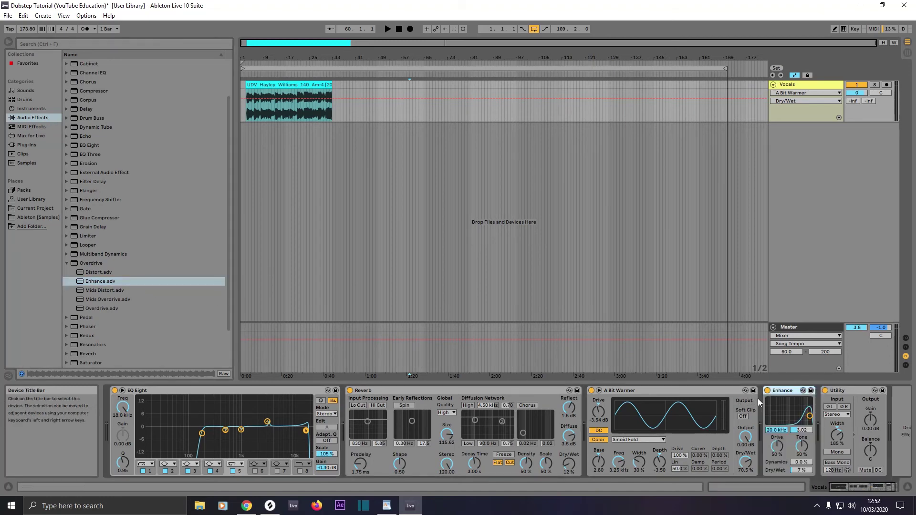
Set Enhance's filter frequency to 18.0 kHz, bandwidth 2.75, drive 41%, tone 45%, dynamics 8.5% and dry/wet 15%.
left_click(774, 429)
left_click_drag(776, 431, 776, 432)
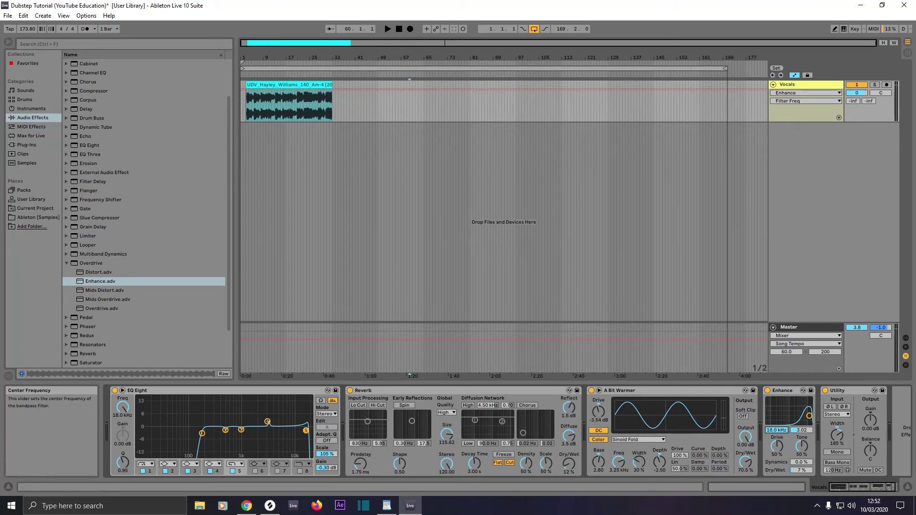
left_click(805, 431)
left_click_drag(805, 431, 805, 432)
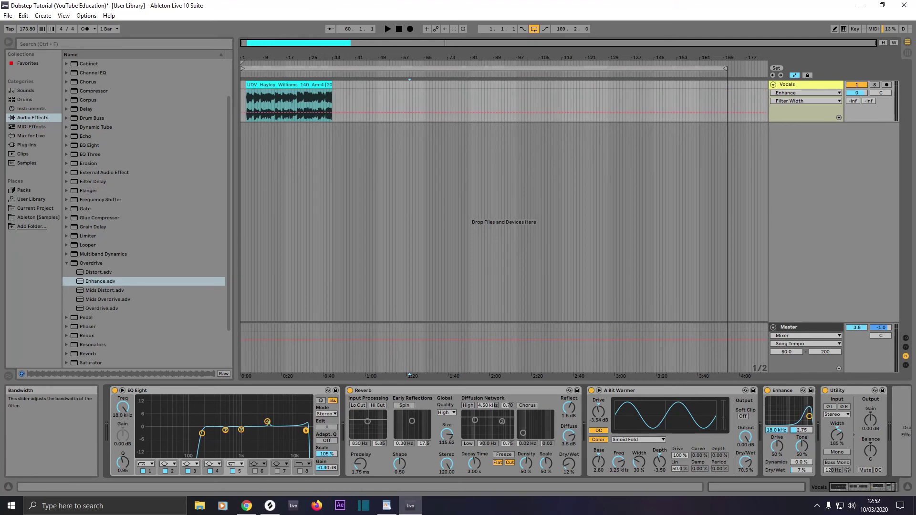
left_click_drag(776, 446, 779, 447)
left_click(801, 446)
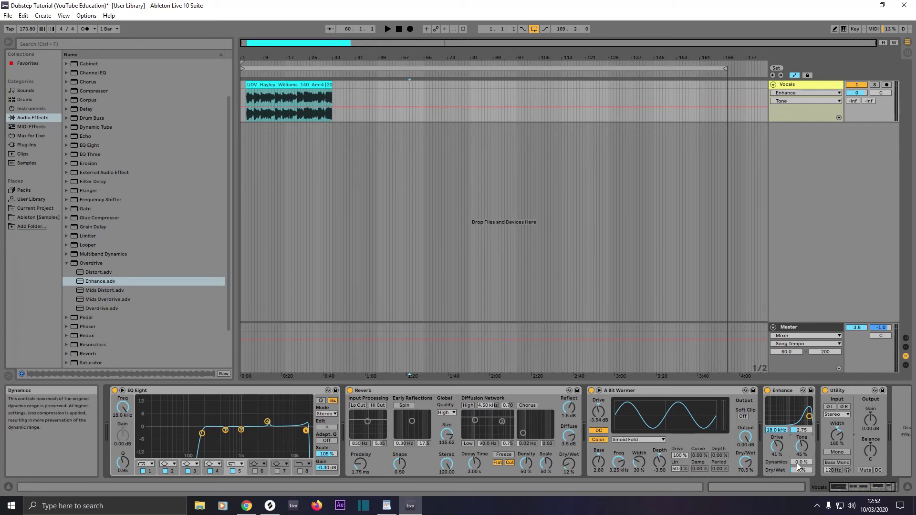
left_click_drag(799, 462, 798, 461)
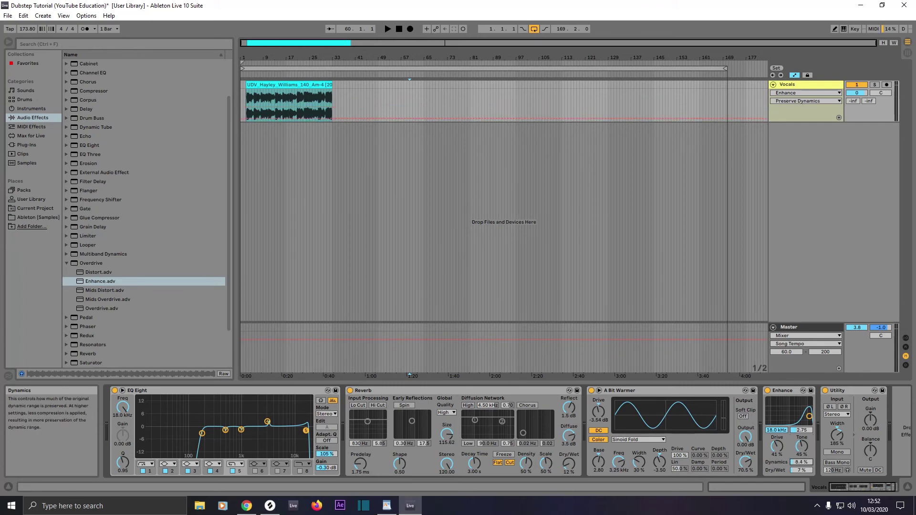
left_click_drag(794, 471, 794, 467)
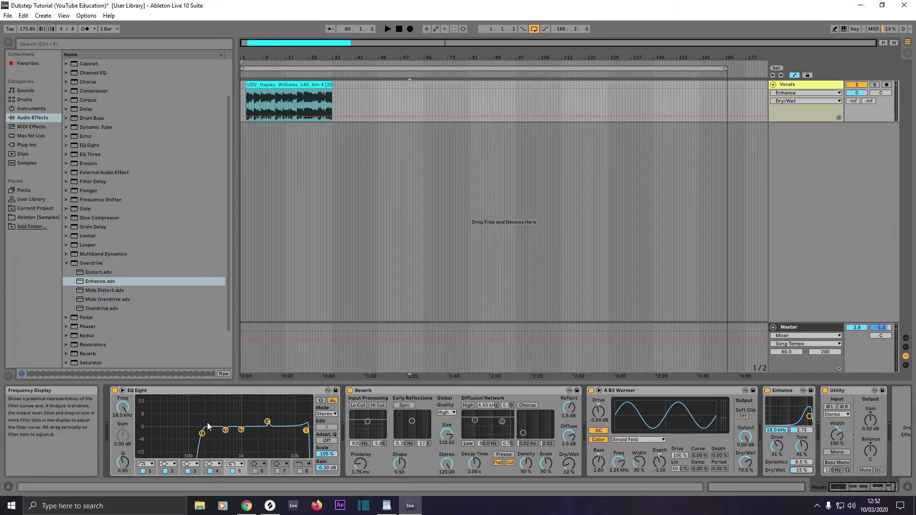
Group all the Vocals track's effects, from EQ Eight through Utility, into one Audio Effect Rack.
left_click(179, 390)
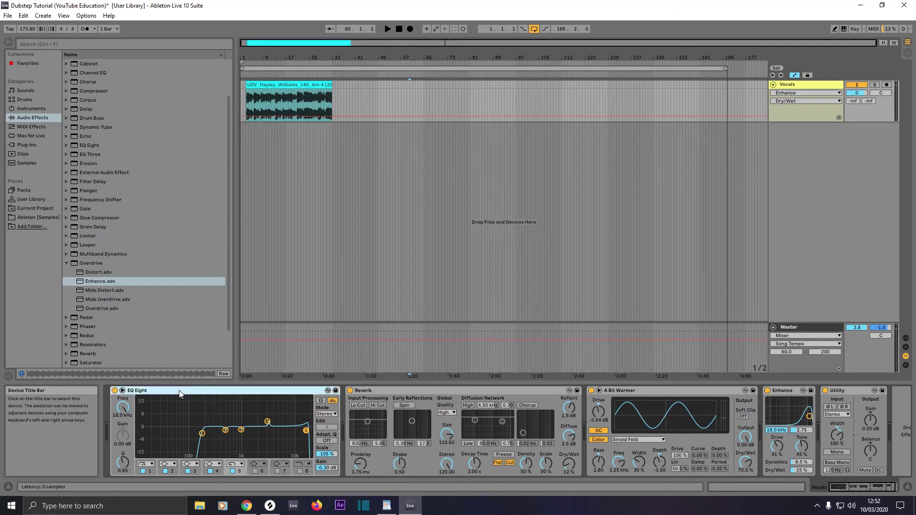
key("shift+Right")
key("shift+Right")
right_click(179, 393)
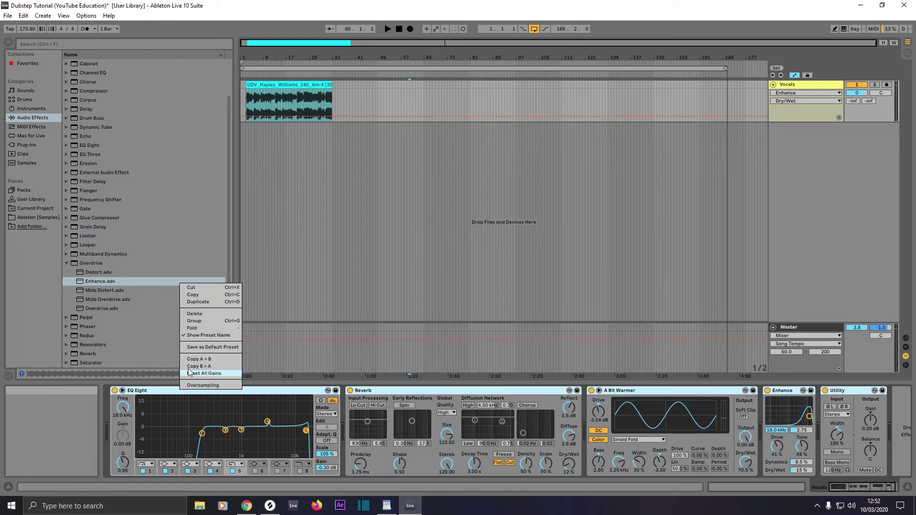
left_click(195, 322)
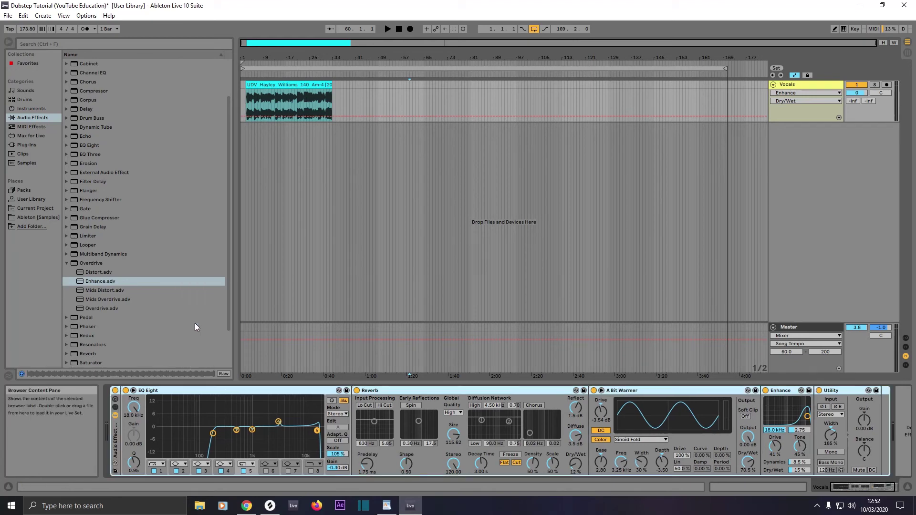
Switch EQ Eight, Reverb and A Bit Warmer off and back on, and do the same with the whole rack.
left_click(126, 390)
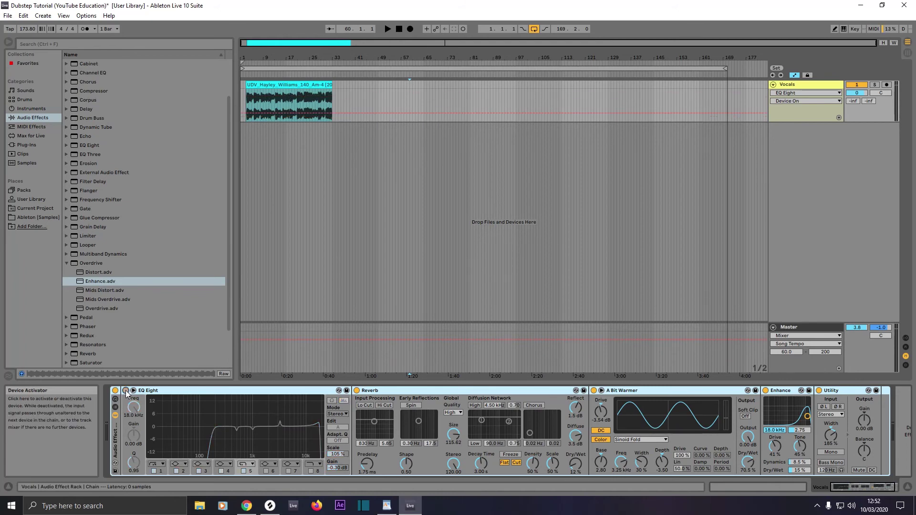
left_click(356, 390)
left_click(593, 391)
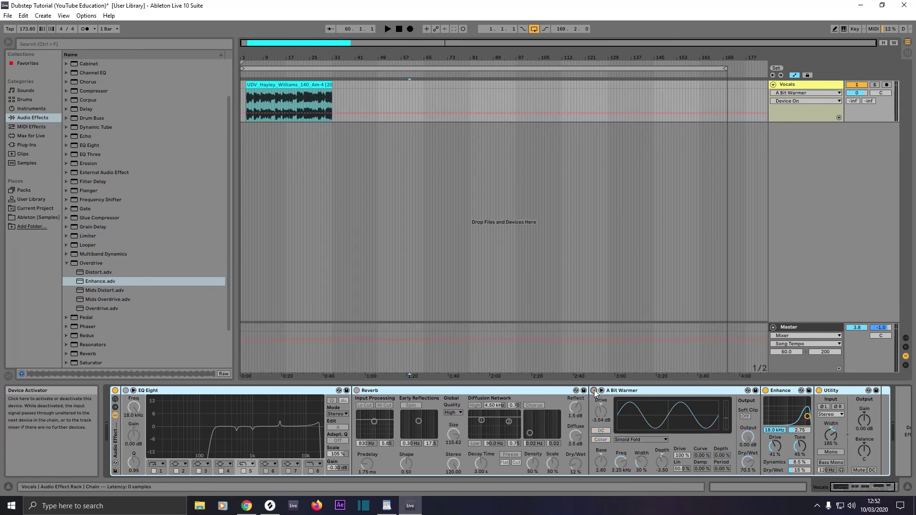
left_click(594, 391)
left_click(357, 390)
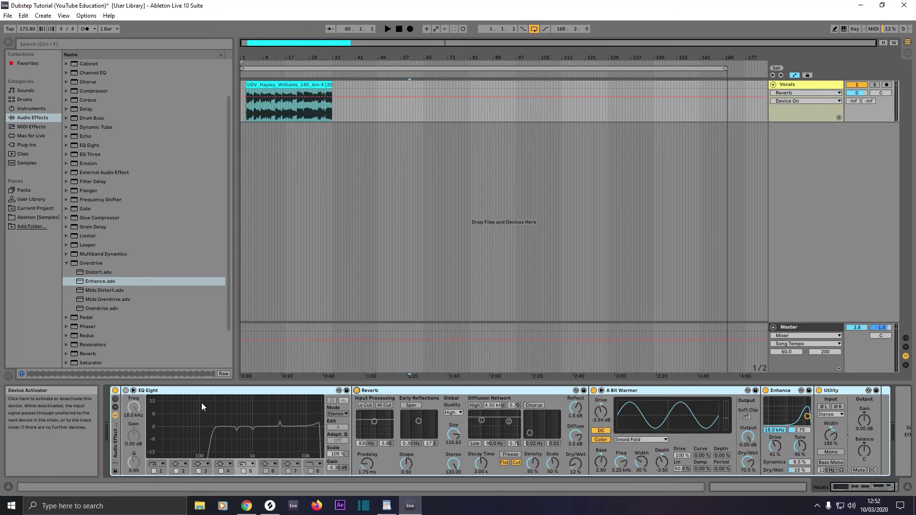
left_click(126, 390)
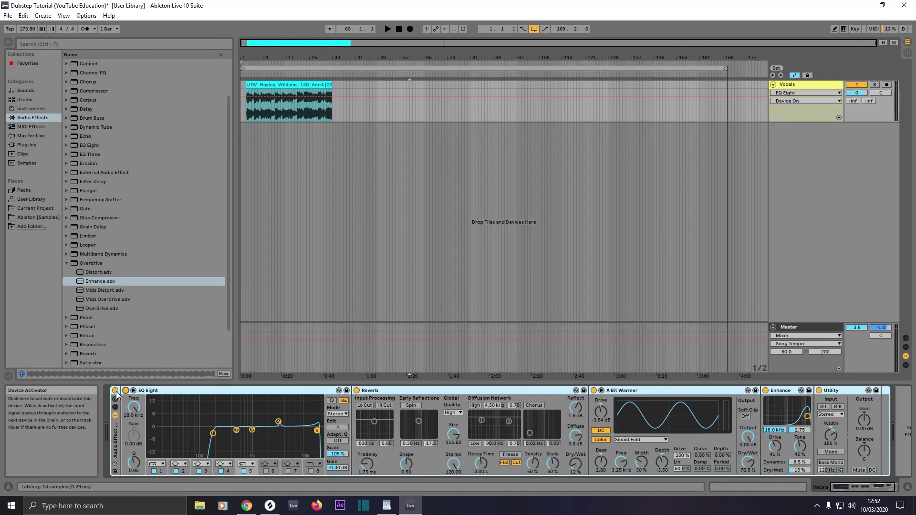
left_click(116, 391)
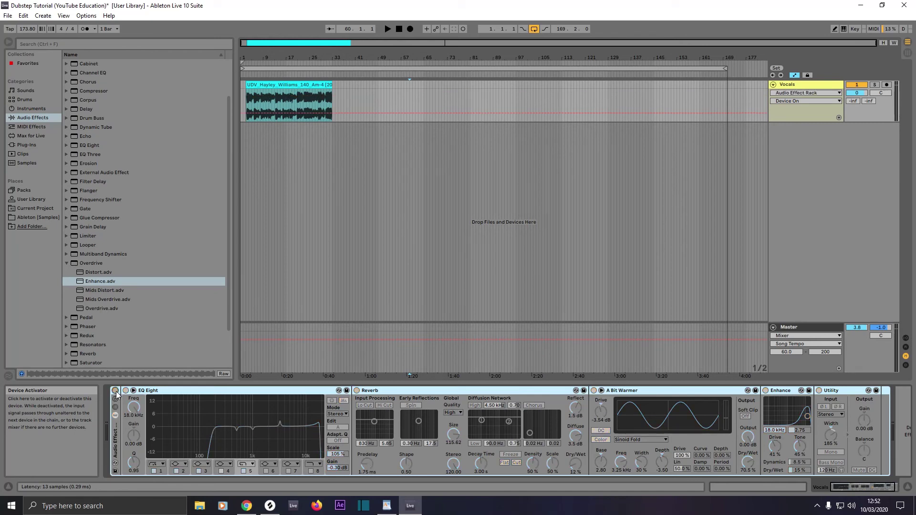
left_click(116, 391)
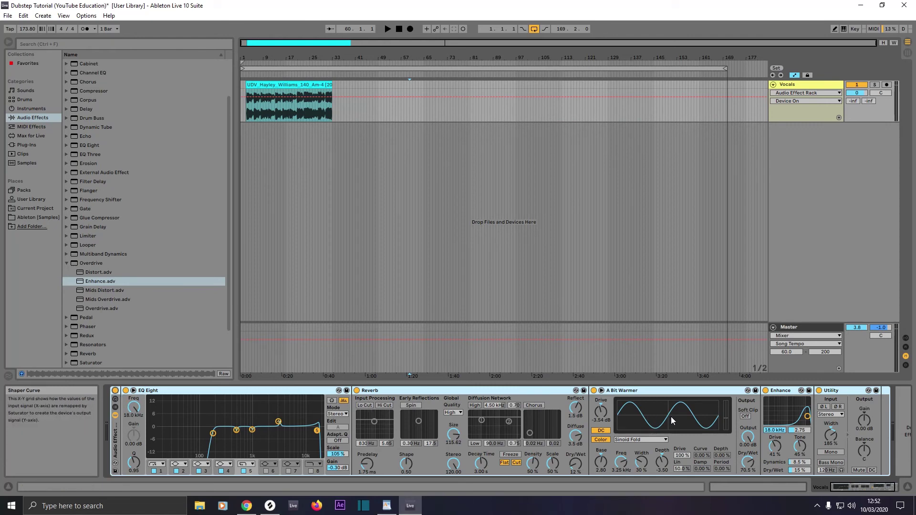
Save the Audio Effect Rack to the User Library as the preset "Vocal EQ PLate Tutorial".
left_click(116, 471)
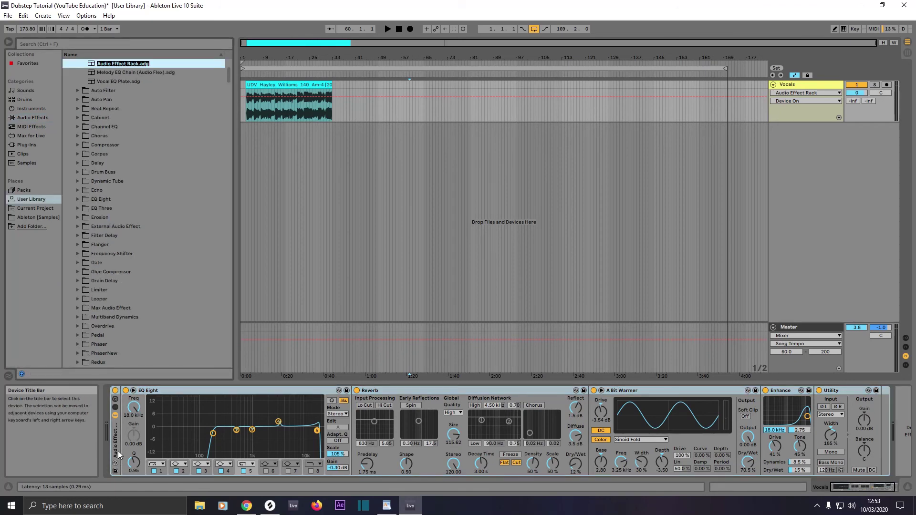
type("Vocal EQ PLate Tutorial")
key("Return")
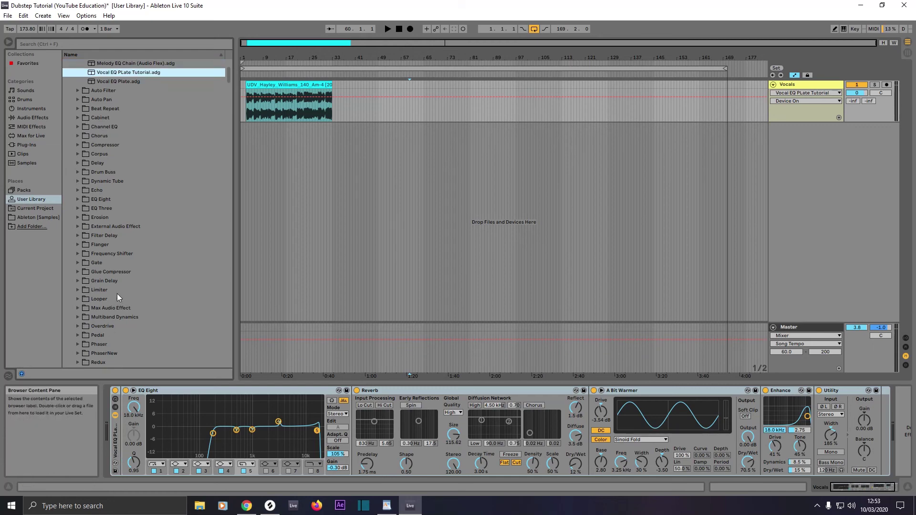
Delete the rack from the Vocals track and load the saved Vocal EQ PLate Tutorial preset onto it from the User Library.
left_click(114, 438)
key("Delete")
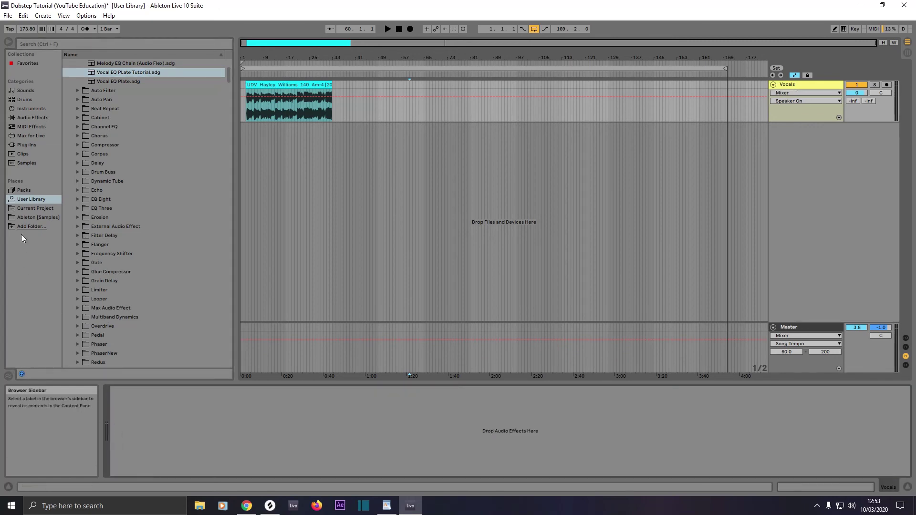
left_click(29, 117)
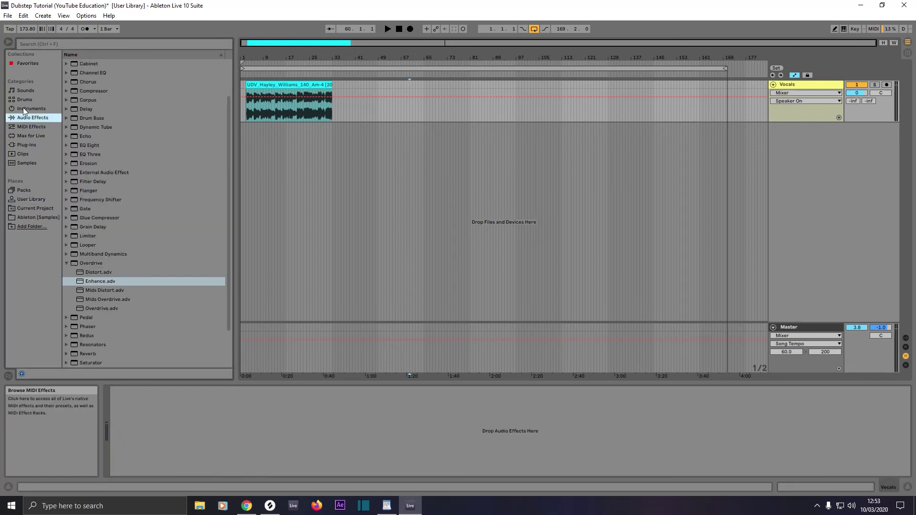
left_click(27, 199)
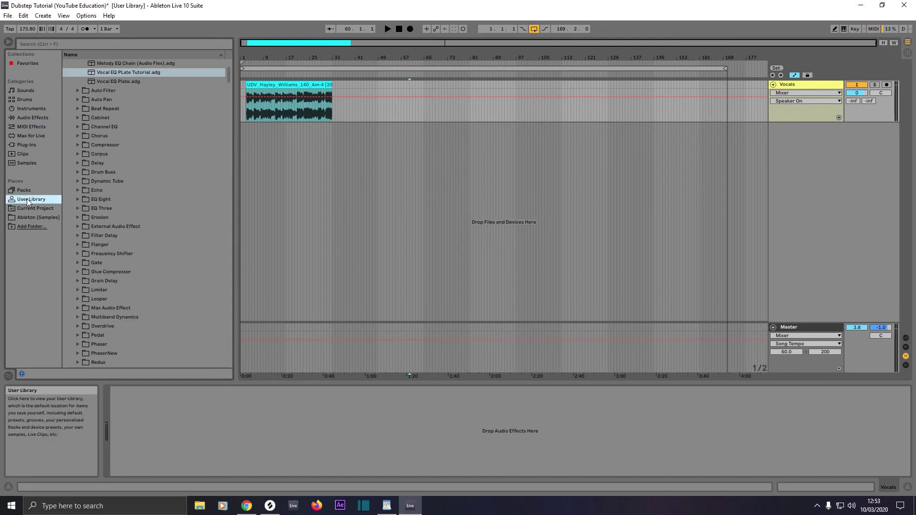
scroll(116, 196, "up", 3)
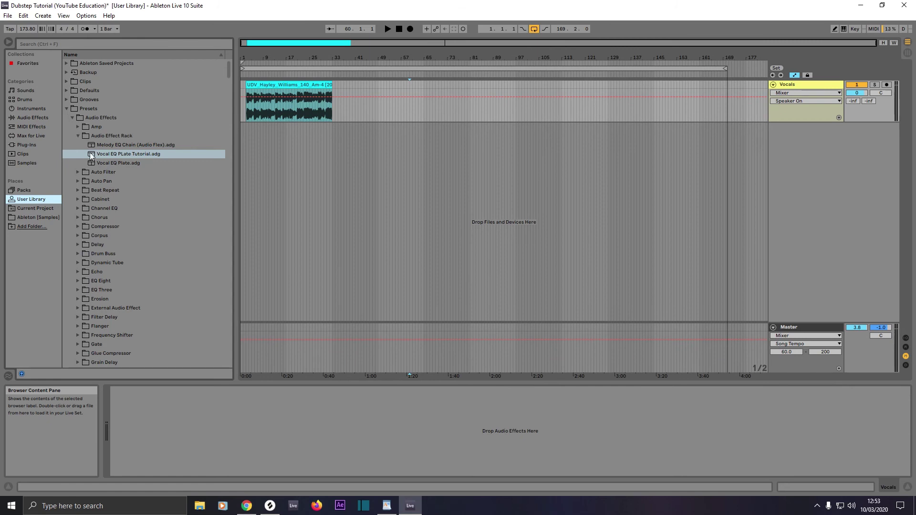
left_click_drag(103, 153, 262, 115)
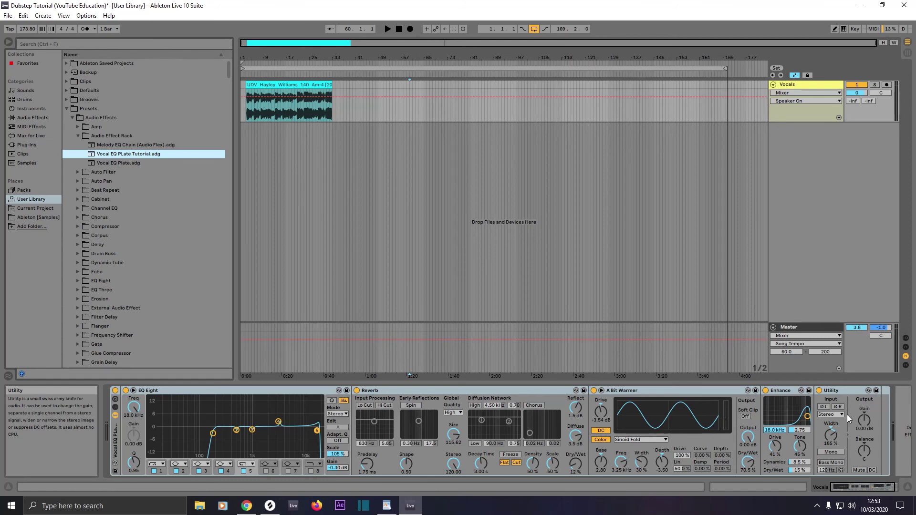
Bypass the Vocal EQ PLate Tutorial rack and play the vocal clip from its start to hear it without effects.
left_click(115, 390)
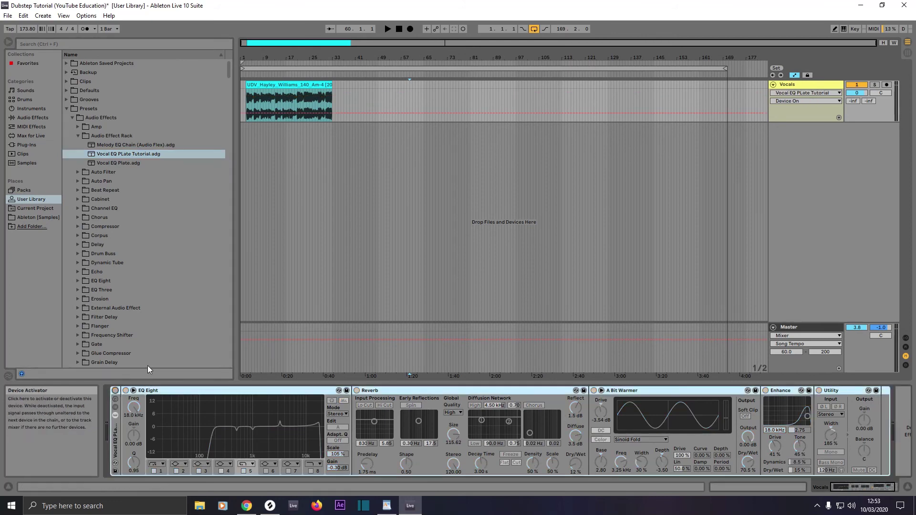
left_click(257, 86)
key("space")
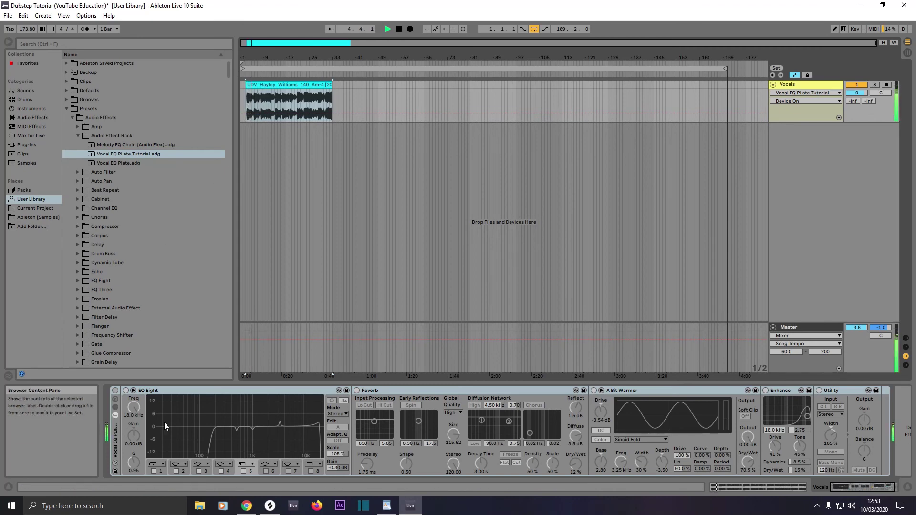
Switch the Vocal EQ PLate Tutorial rack back on and lower the Reverb's Dry/Wet to 10 %.
left_click(114, 391)
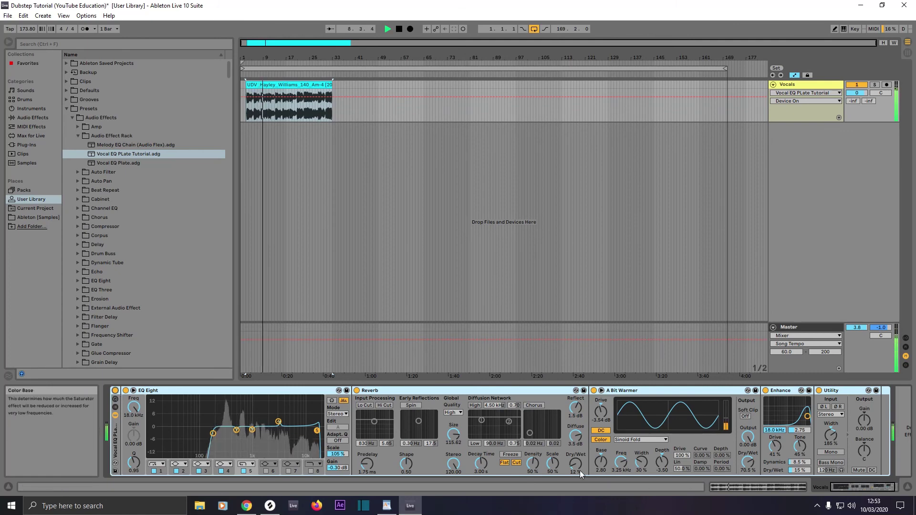
left_click_drag(574, 462, 574, 465)
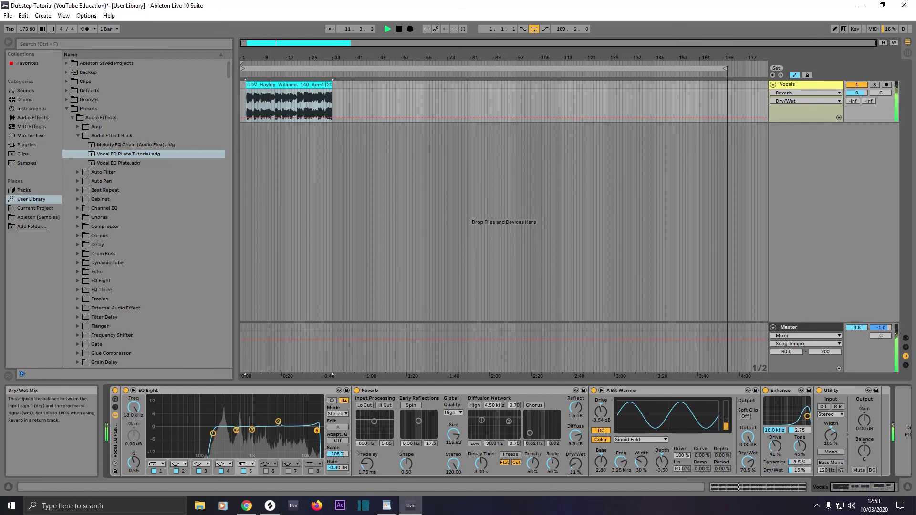
left_click_drag(575, 463, 574, 466)
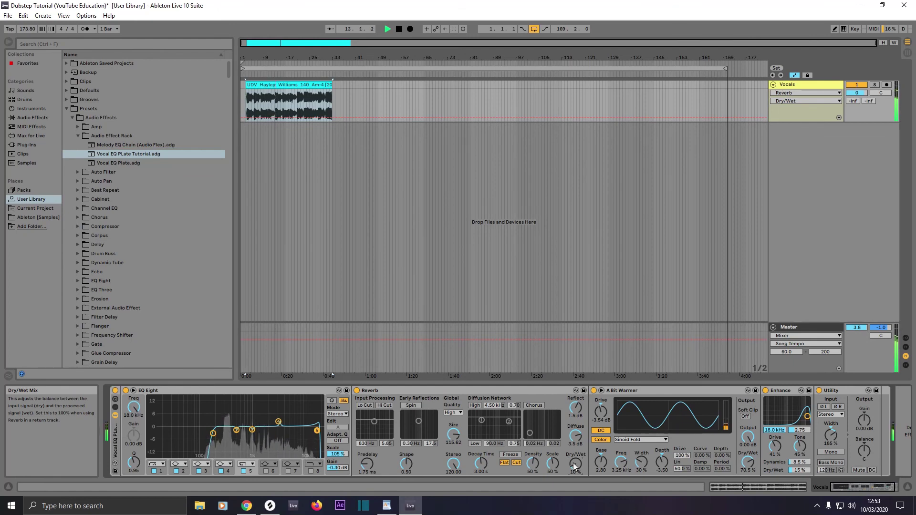
Compare the playing vocal with the whole rack bypassed and switched back on, and stop playback.
left_click(115, 391)
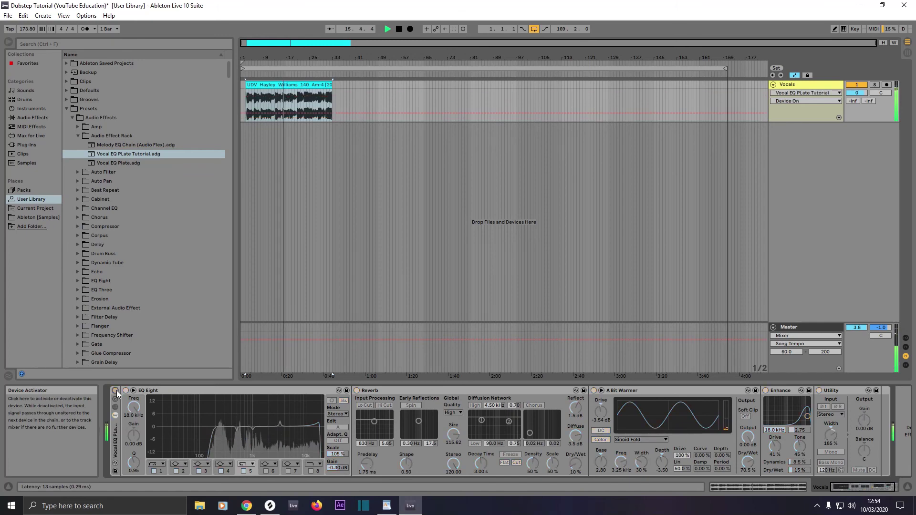
left_click(117, 390)
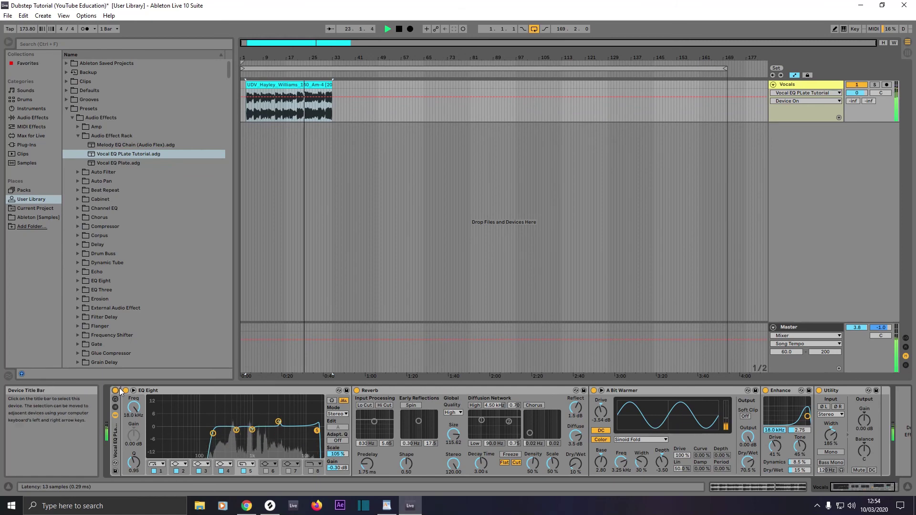
key("space")
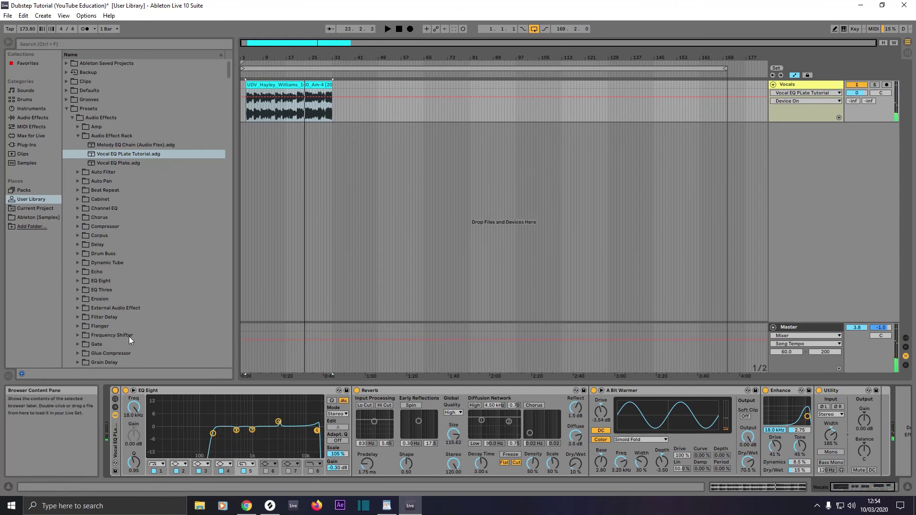